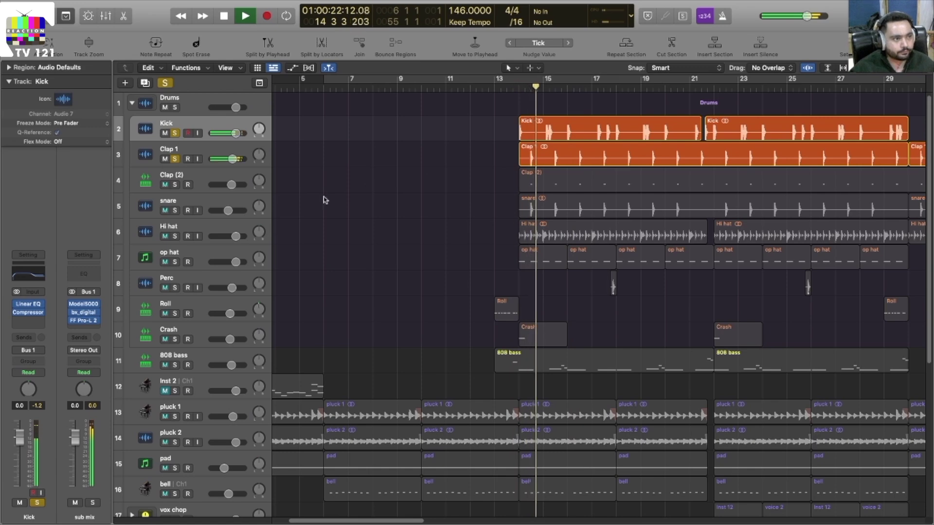
Open the Wider plug-in on the Clap 1 track to examine it and listen to the clap with the kick.
key(space)
click(226, 156)
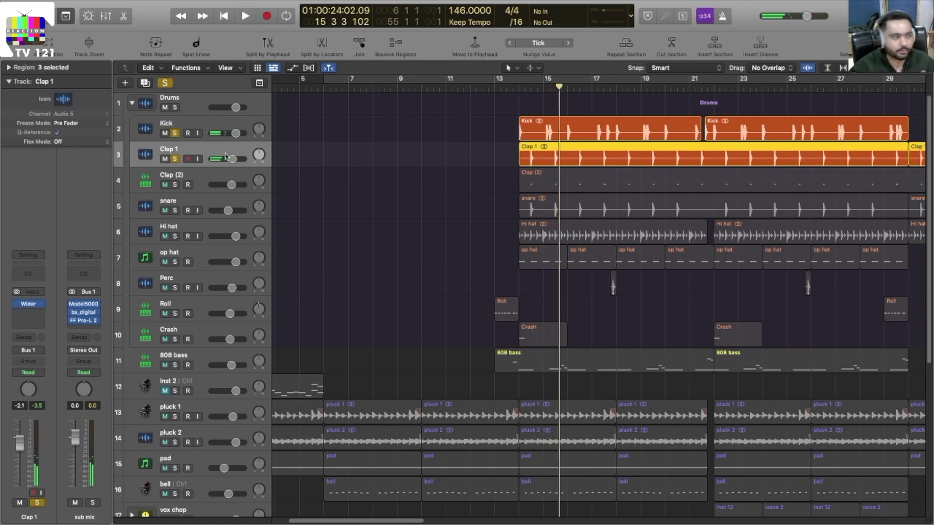
click(29, 305)
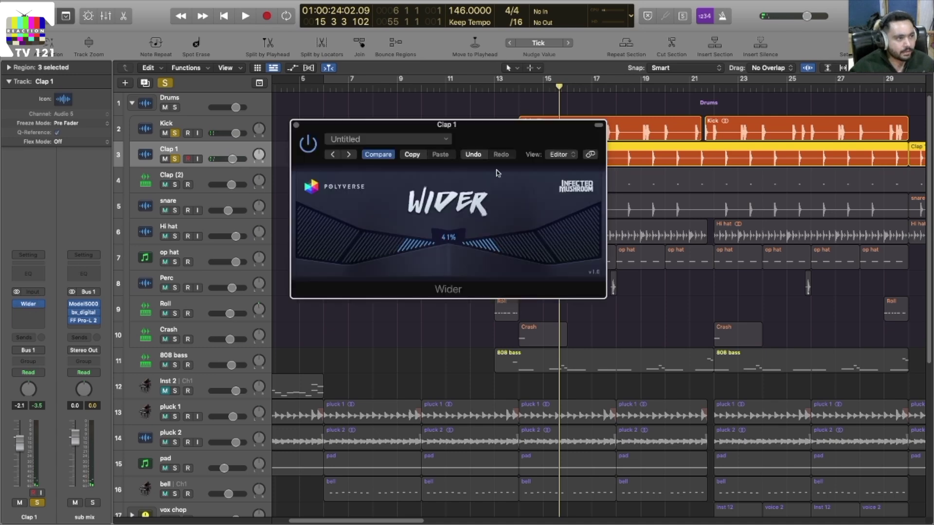
drag(504, 129, 569, 138)
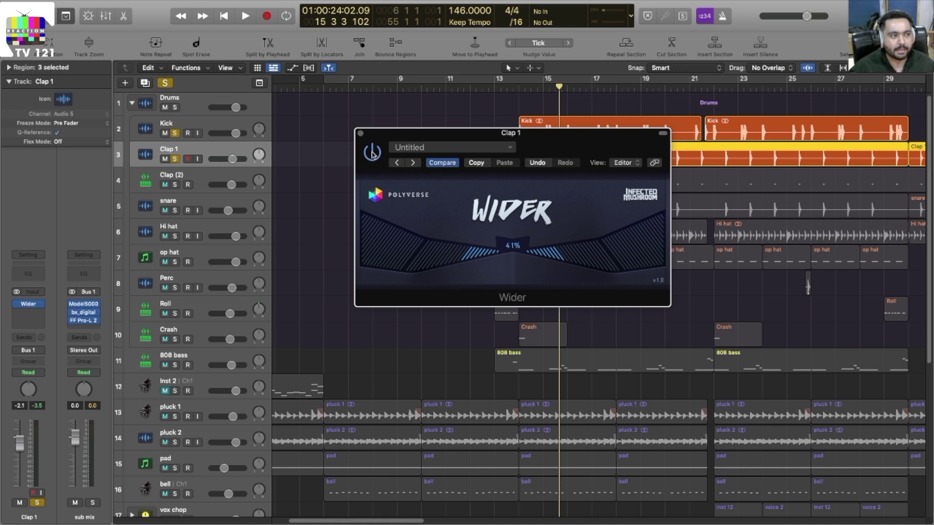
key(space)
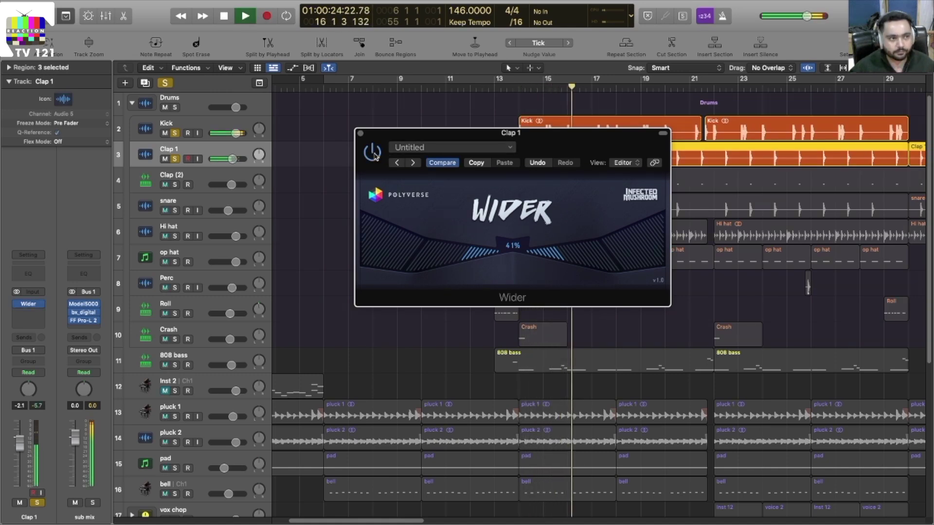
click(359, 133)
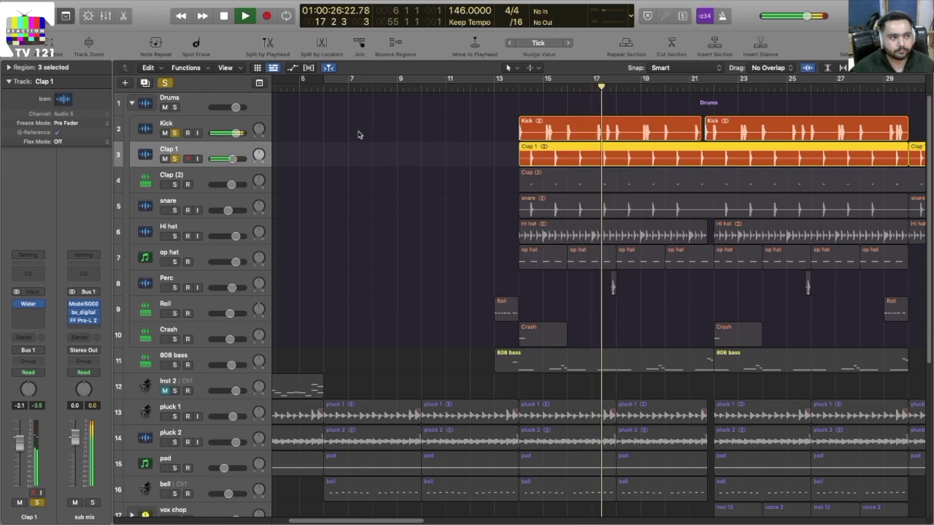
key(space)
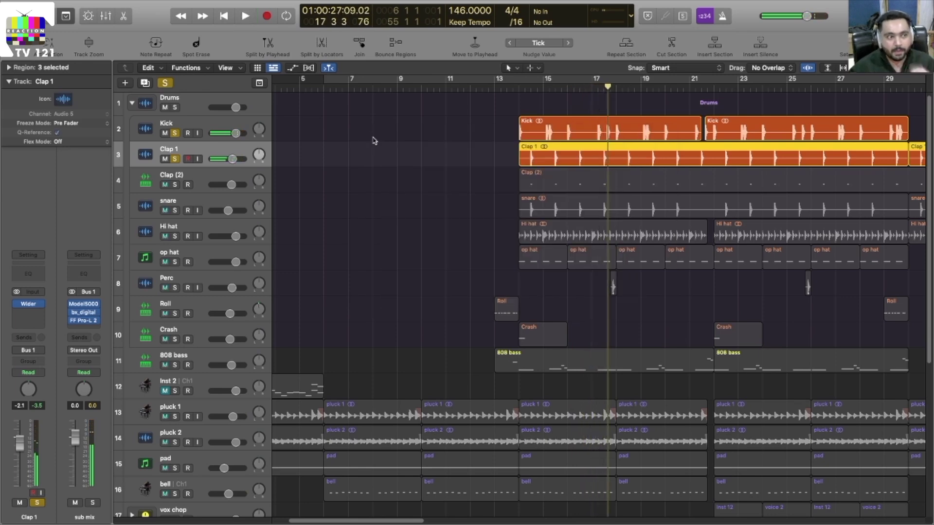
Add the Clap (2) track to the solo and play it with the kick, both without and with Clap 1.
click(175, 185)
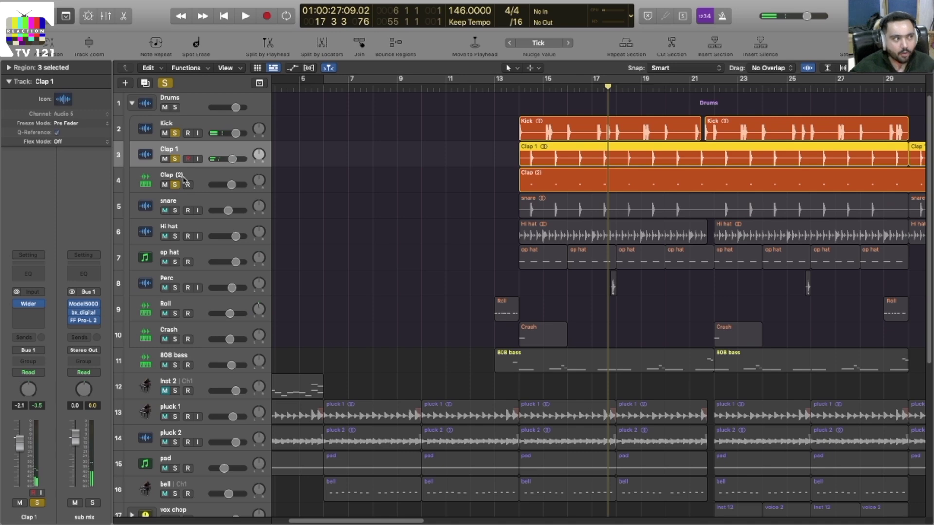
click(187, 178)
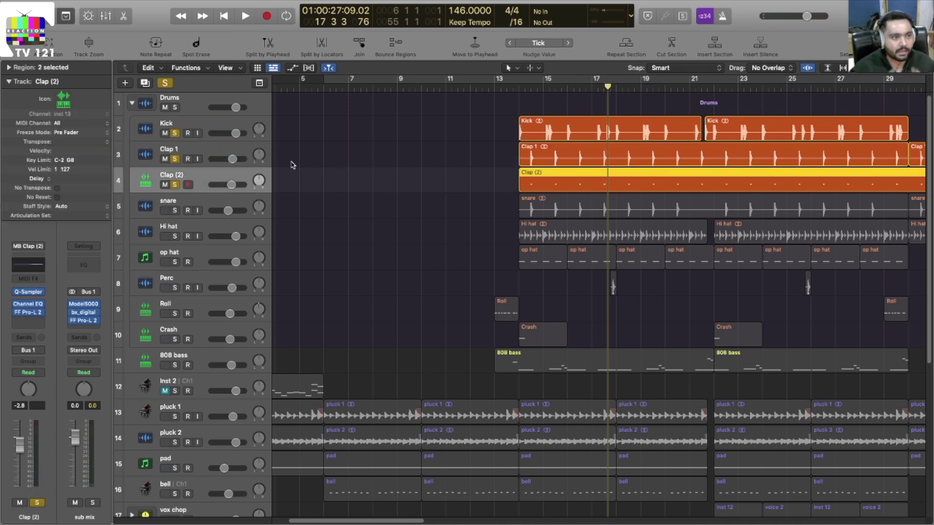
key(space)
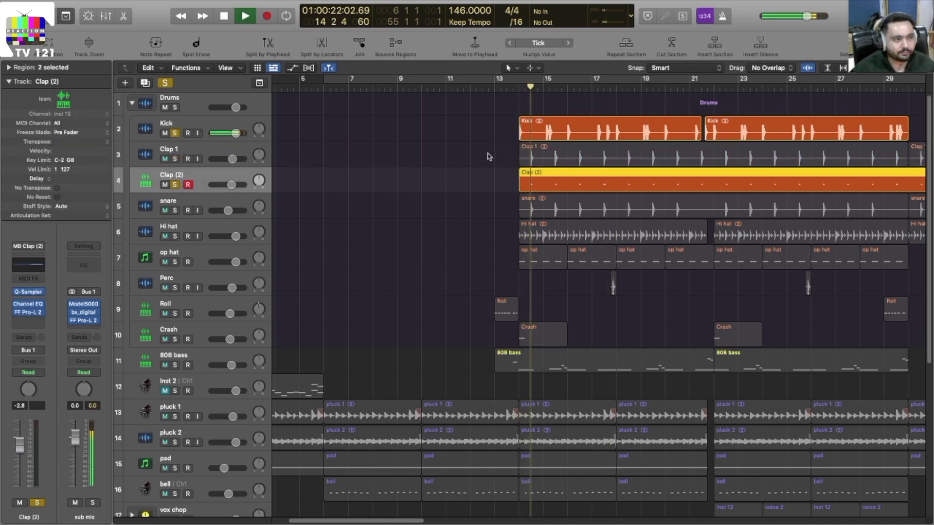
scroll(486, 158, left, 2)
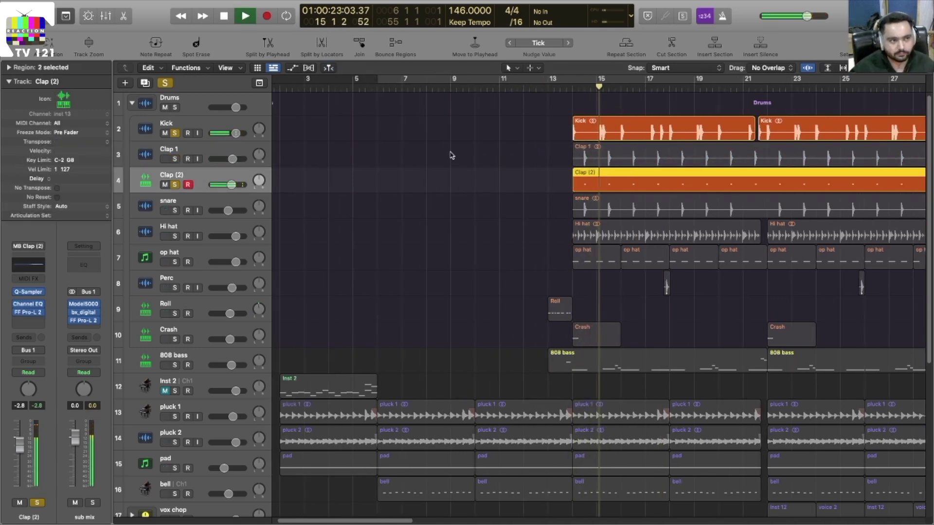
click(175, 159)
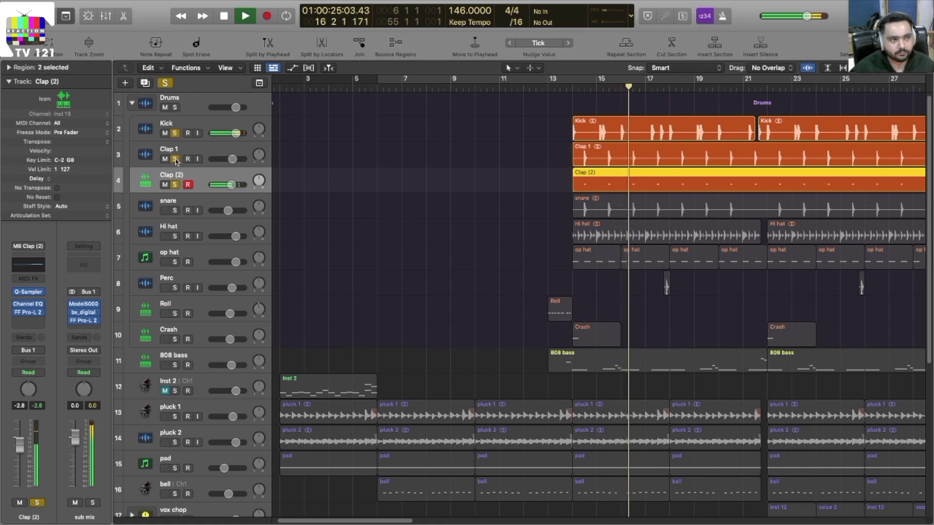
key(space)
Add the snare track to the solo and play it with the kick and claps.
click(175, 210)
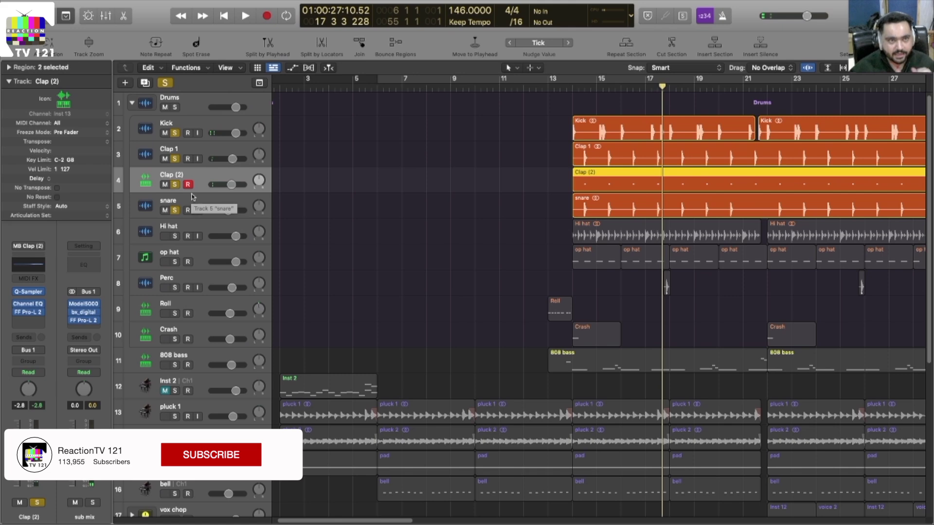
key(space)
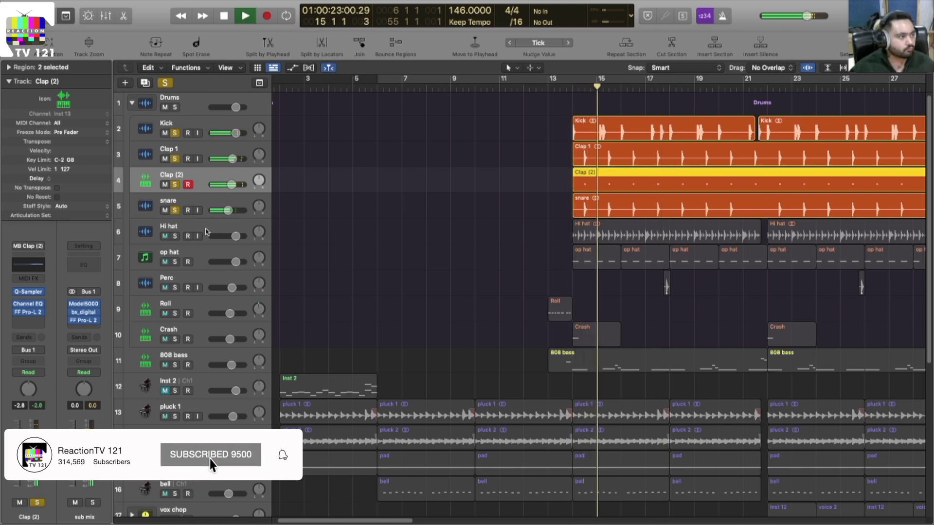
key(space)
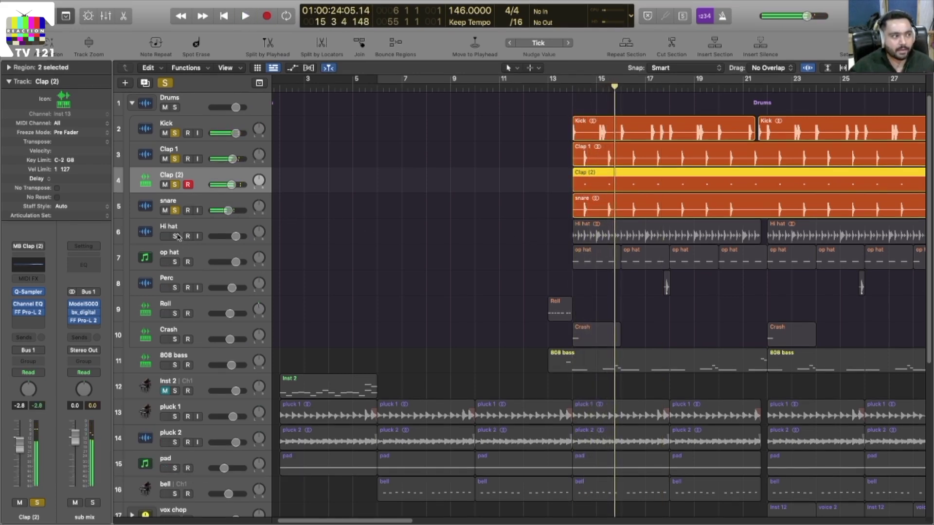
Add the Hi hat and op hat tracks to the solo and play the drums.
click(177, 236)
click(175, 262)
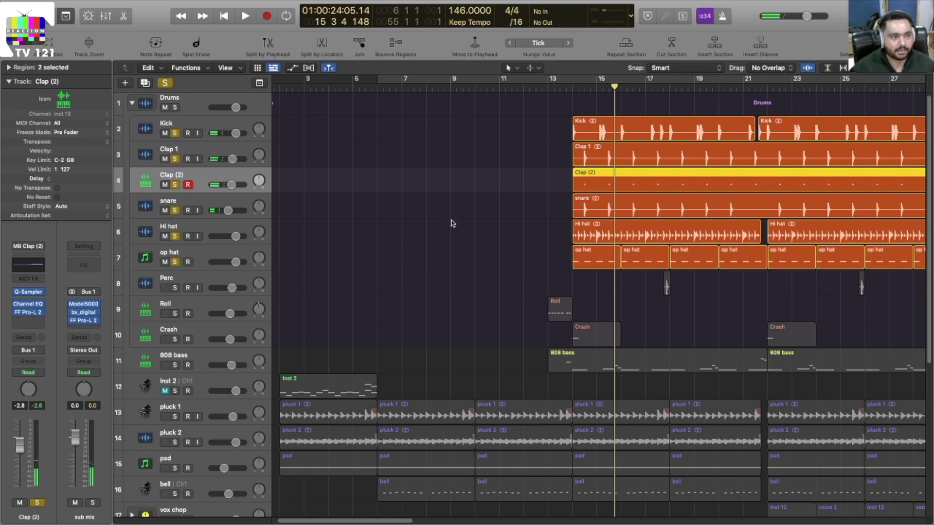
key(space)
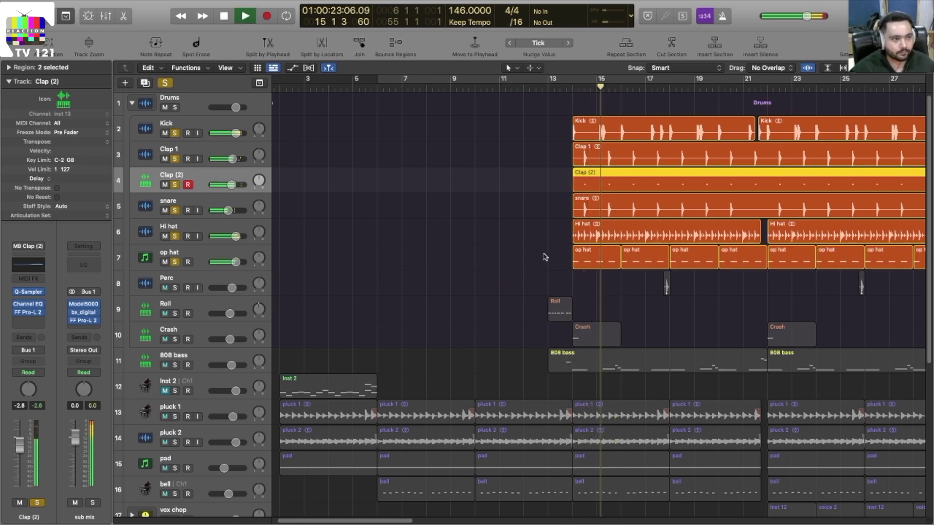
Add the Perc track to the solo while the drums keep playing.
key(super+Left)
click(175, 287)
key(super+Right)
key(super+Right)
scroll(569, 295, left, 1)
key(super+Up)
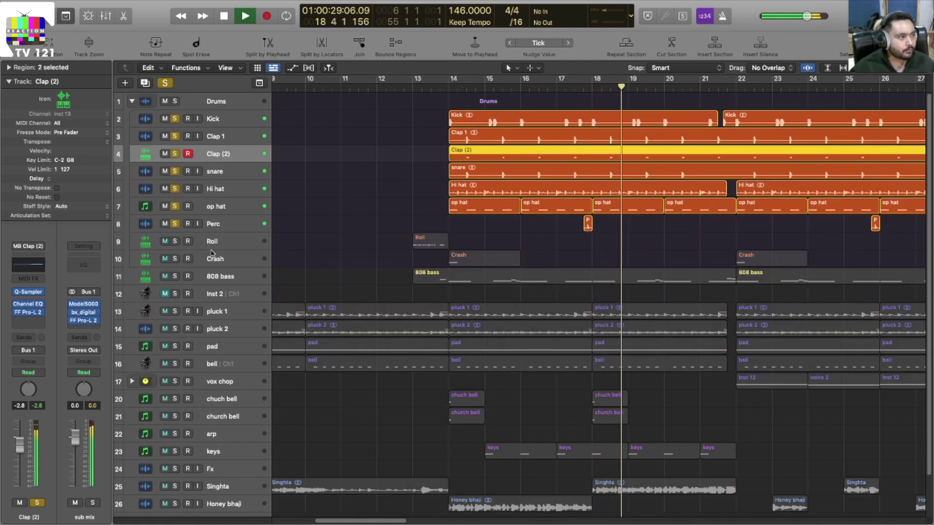
Add the Roll track to the solo and play the drums from bar 13.
click(174, 241)
click(419, 86)
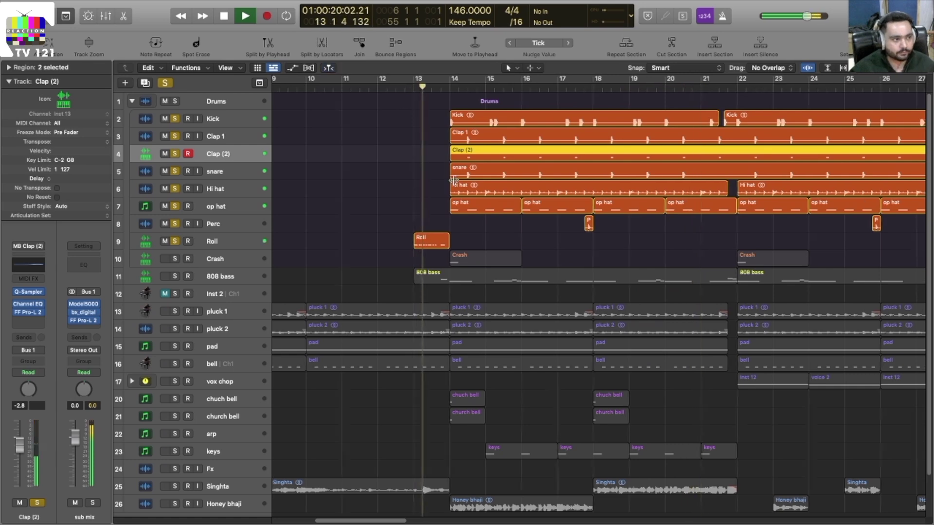
scroll(475, 191, left, 3)
scroll(444, 248, up, 2)
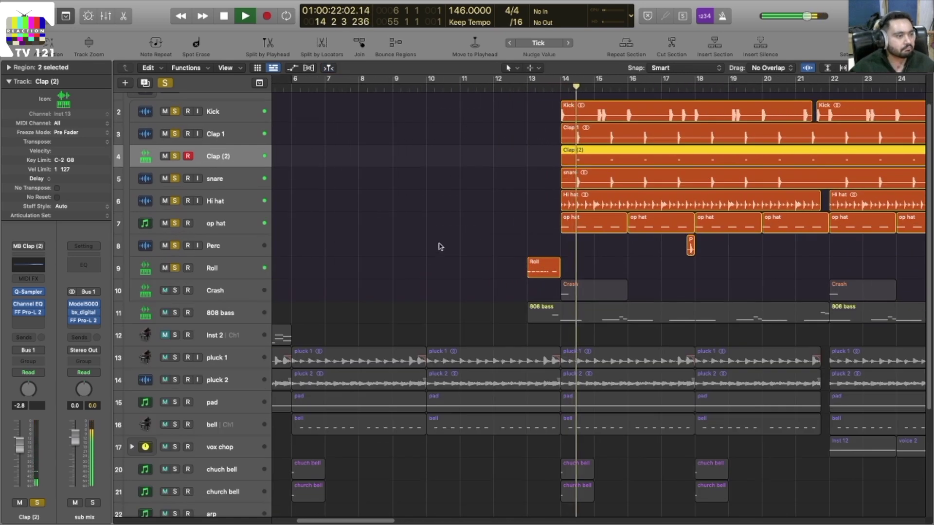
key(space)
Add the Crash track to the solo, listen to the full drums, and select the first Roll region.
click(175, 290)
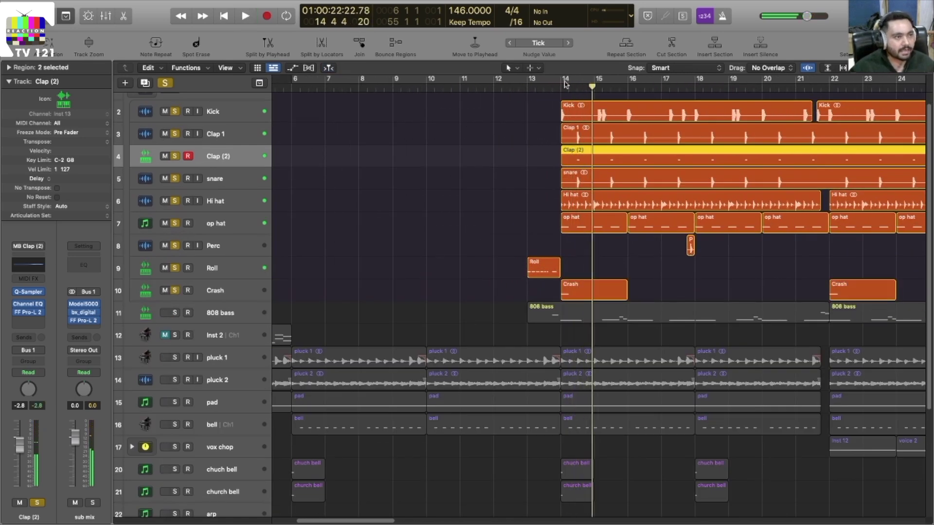
key(space)
key(super+Left)
key(super+Left)
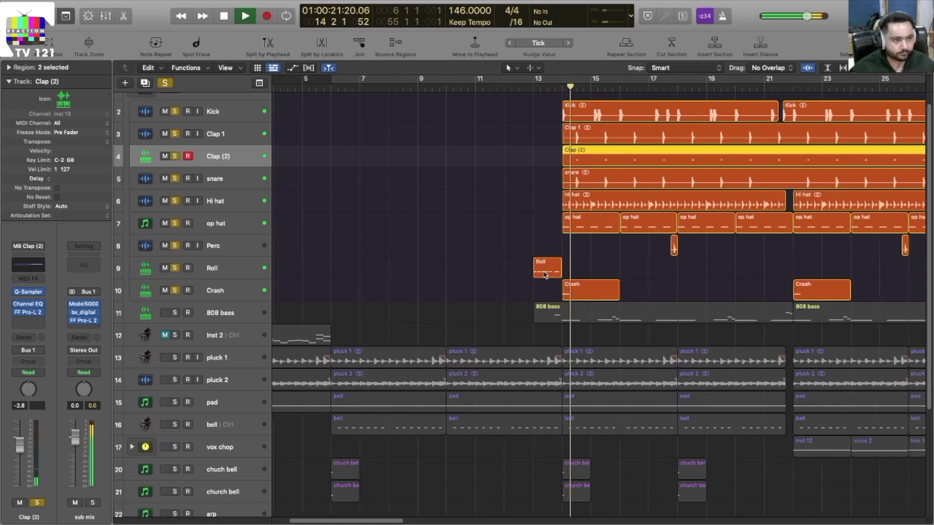
key(super+Left)
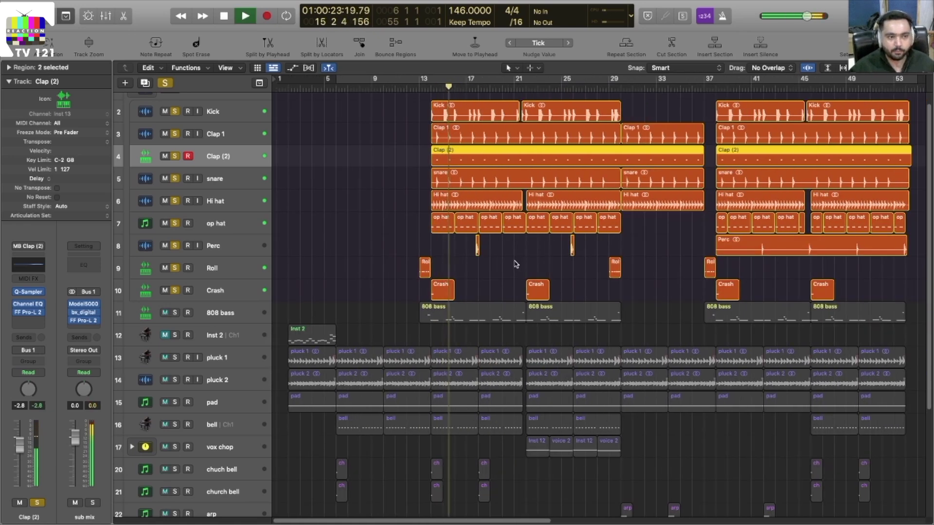
key(super+Left)
click(391, 267)
key(space)
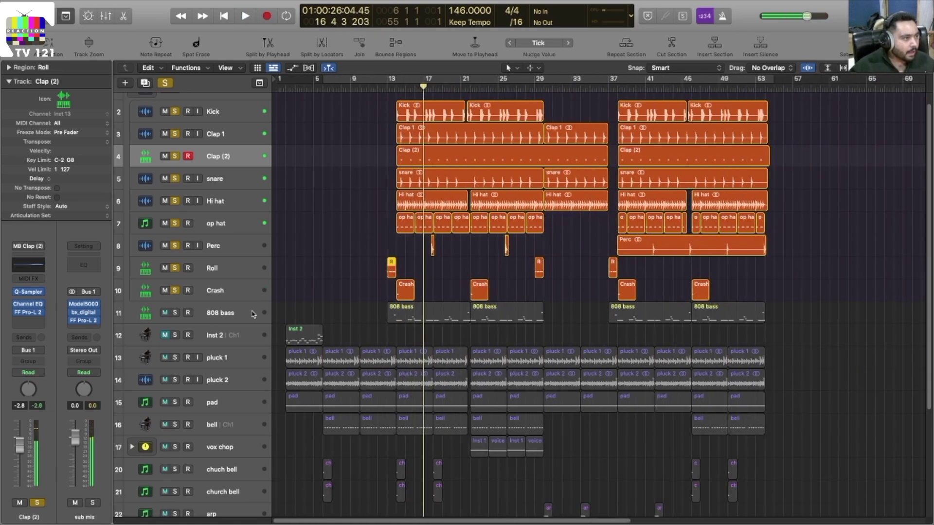
Solo the 808 bass track too, open its first region in the Piano Roll, and audition the E3 note at bar 14.
click(176, 314)
click(382, 88)
scroll(421, 330, up, 5)
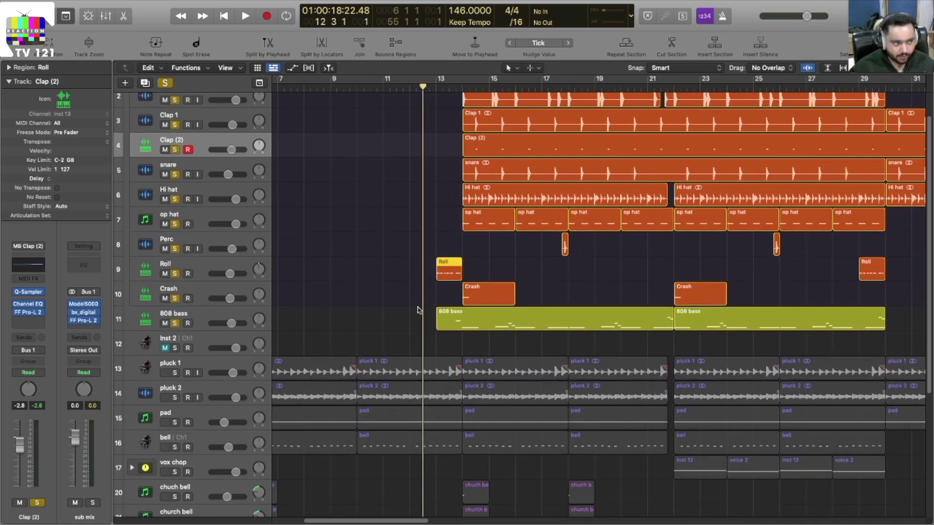
double_click(527, 320)
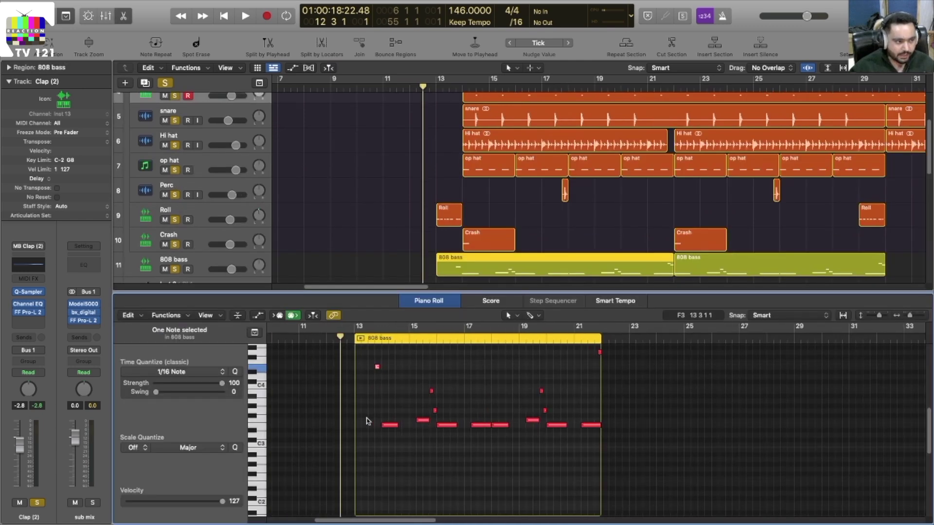
key(super+Right)
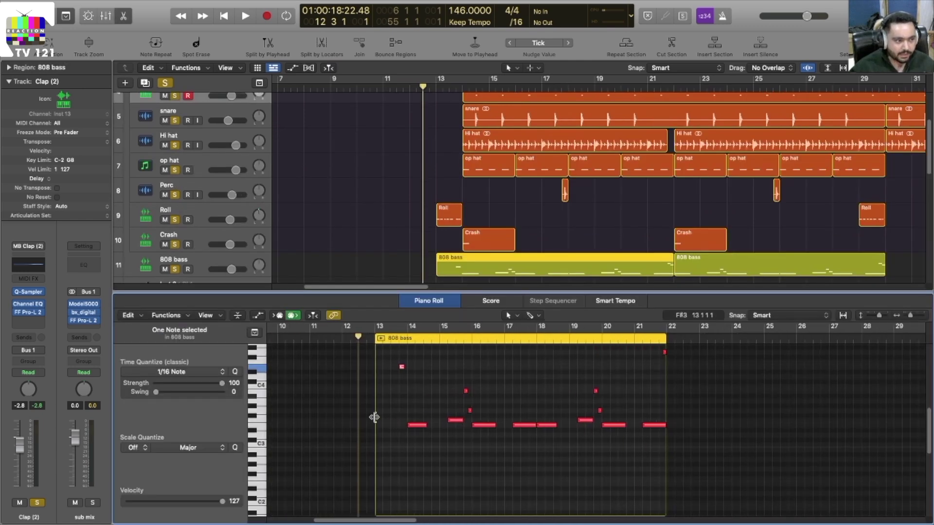
click(418, 427)
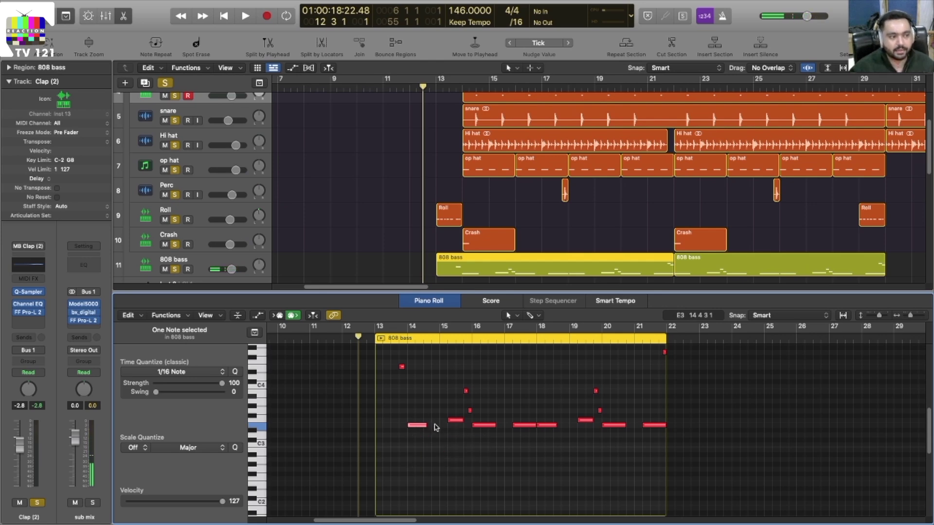
Play from bar 13 to hear the drums with the 808 bass while following its notes in the Piano Roll.
click(440, 87)
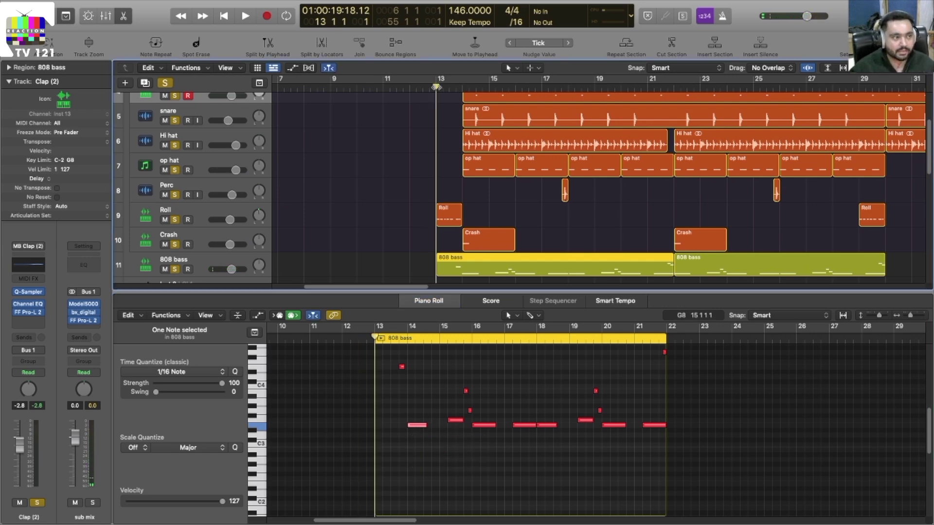
key(space)
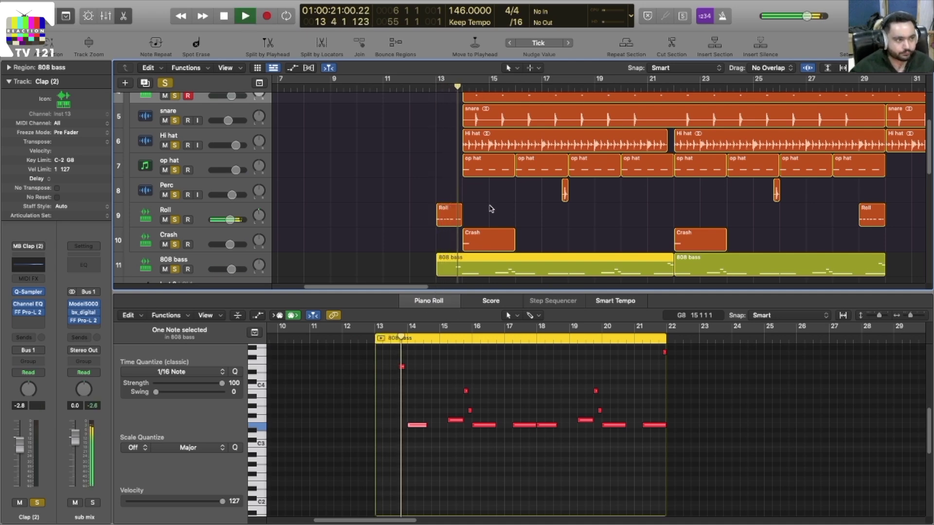
scroll(440, 426, left, 3)
key(super+Right)
scroll(439, 426, left, 2)
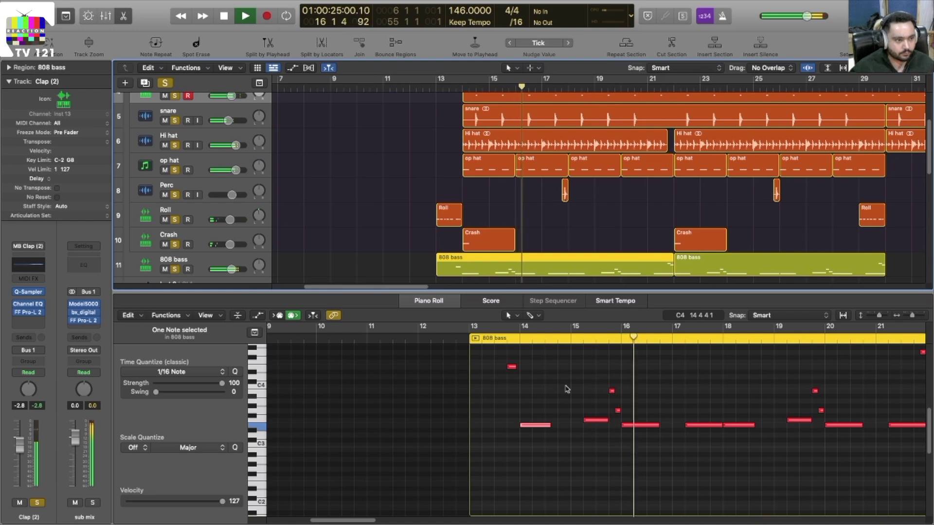
Close the Piano Roll and look over the whole arrangement while listening to the drums and bass up to bar 22.
key(x)
key(x)
scroll(569, 329, down, 5)
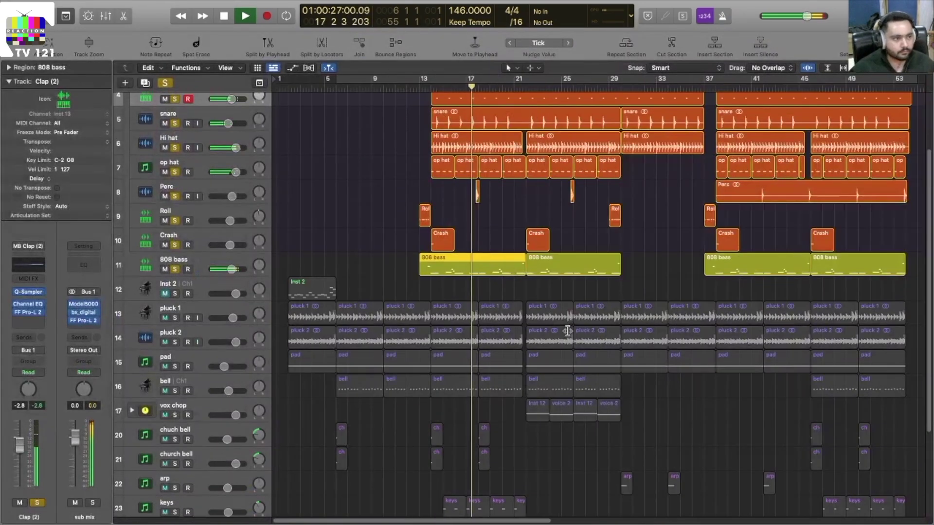
scroll(475, 332, down, 5)
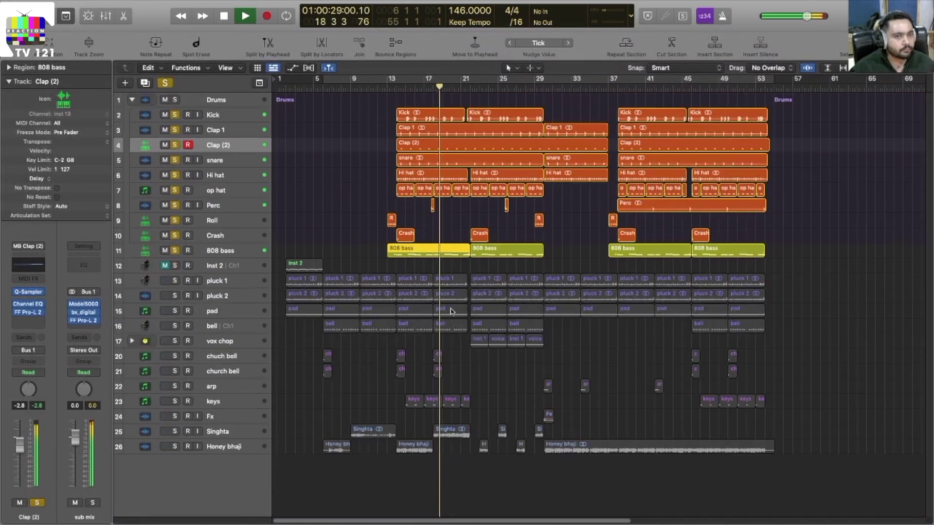
scroll(451, 310, up, 3)
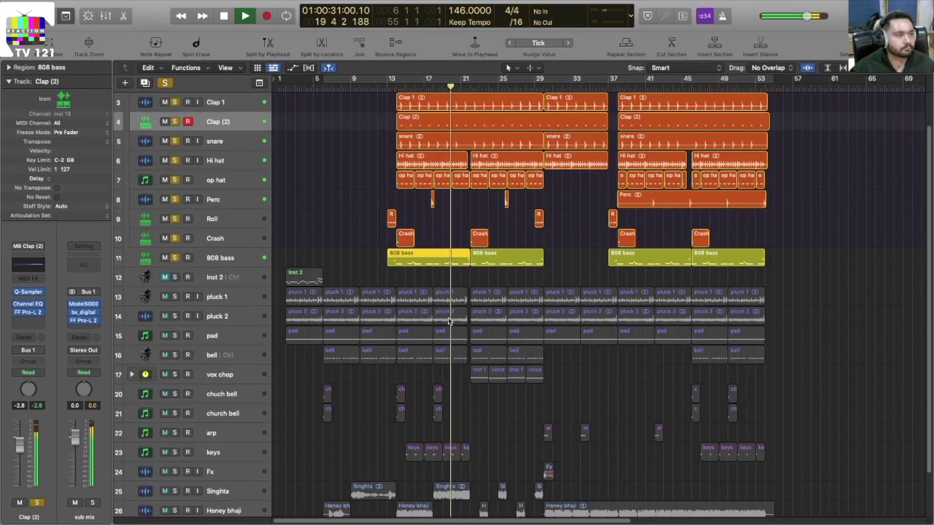
scroll(450, 321, up, 5)
scroll(449, 318, left, 5)
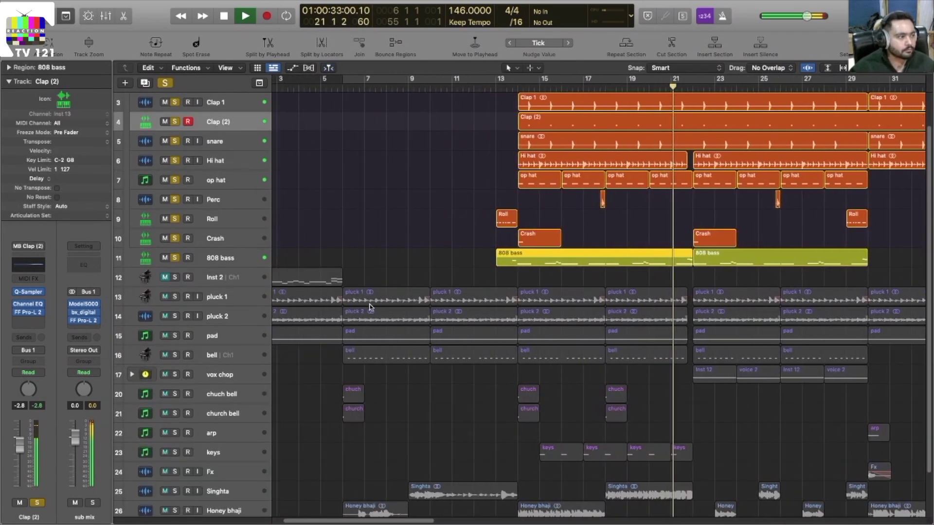
key(space)
scroll(393, 269, down, 3)
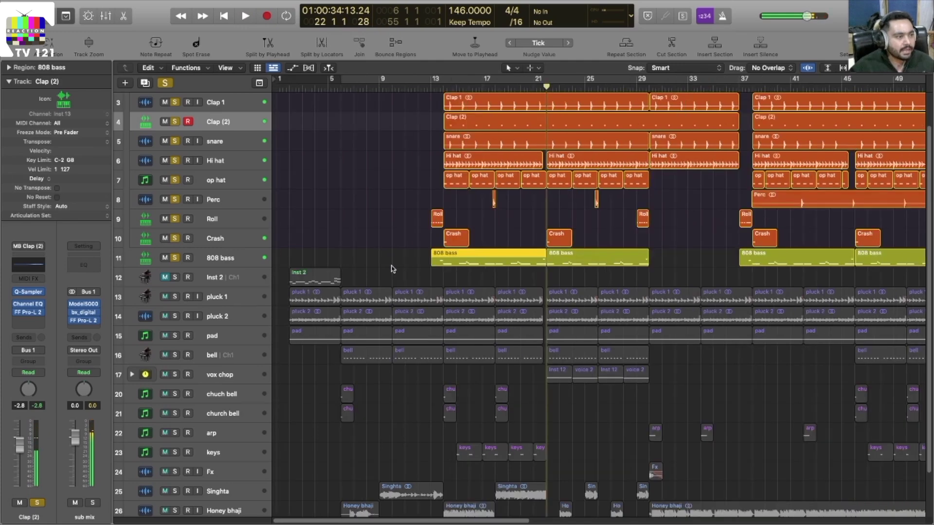
Add the Inst 2 track to the solo, leave pluck 1 unsoloed, and place the playhead at bar 2.
click(175, 297)
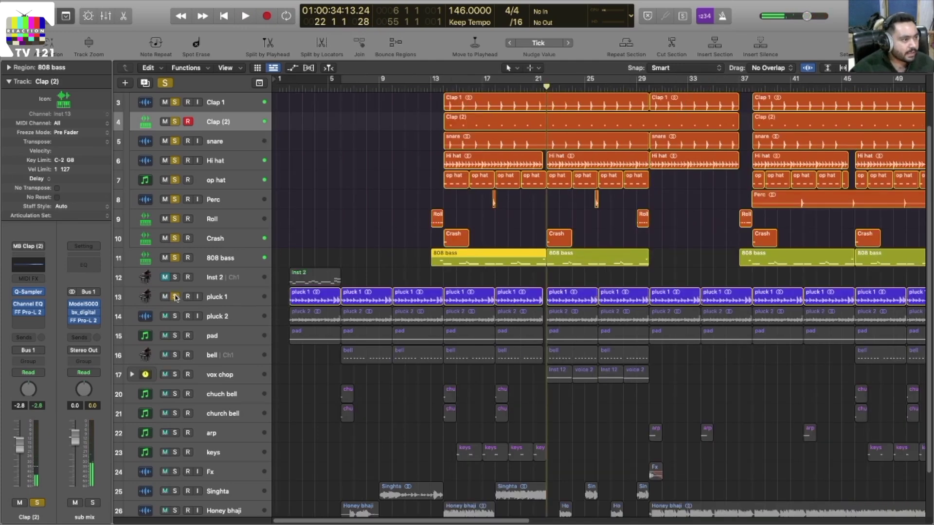
click(289, 95)
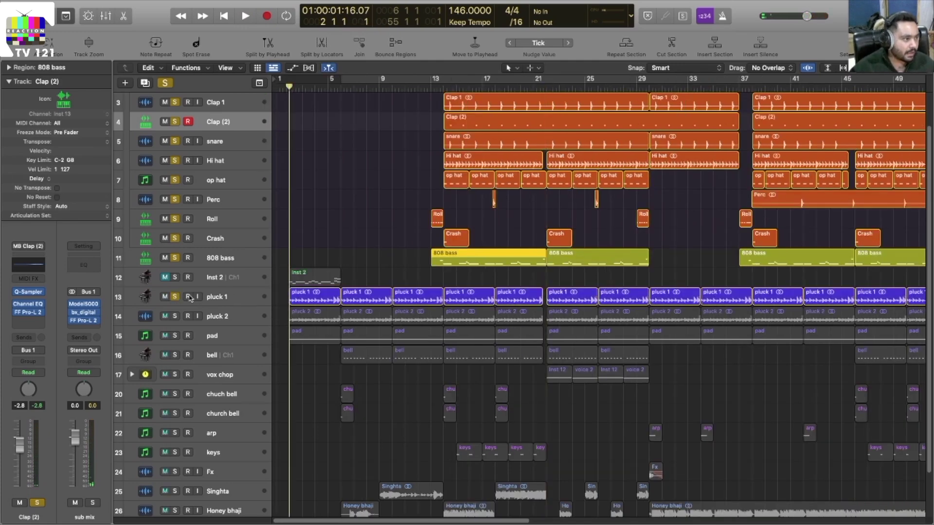
click(174, 276)
click(175, 297)
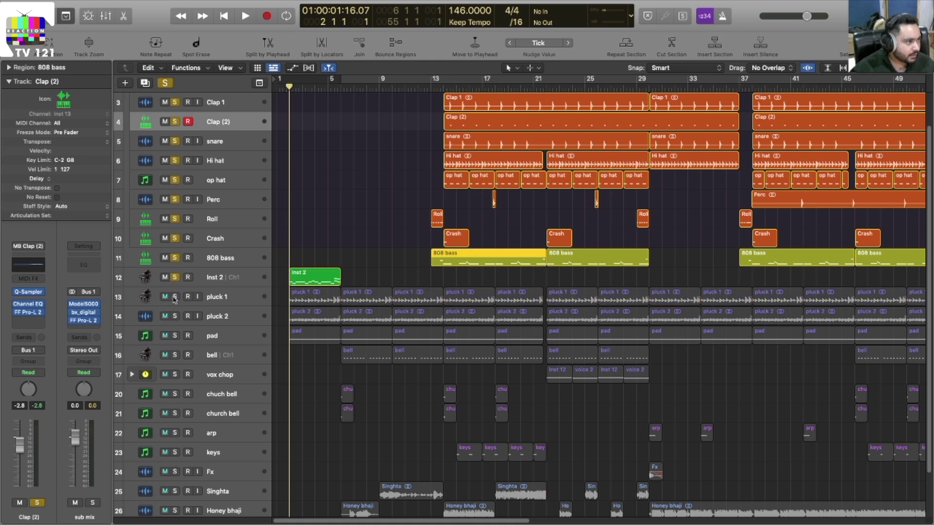
Select the Inst 2 track, inspect its Z3TA+ 2 synth settings, and close the plug-in window.
click(239, 273)
click(27, 293)
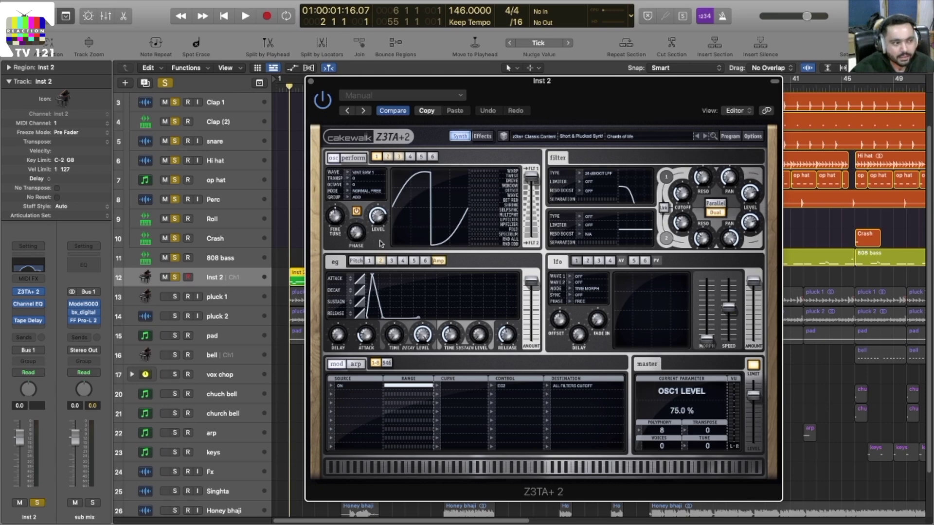
click(311, 82)
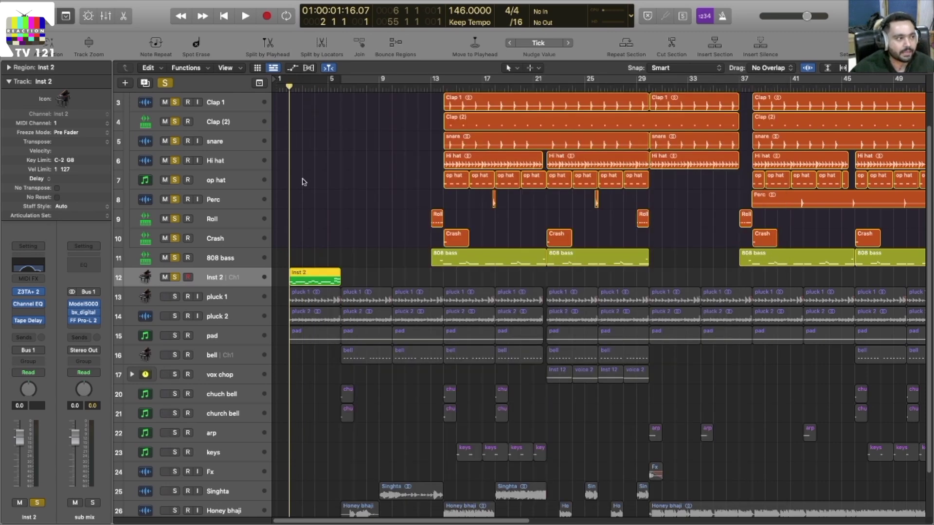
Play the Inst 2 melody from bar 2, turn off the analyzer in its Channel EQ, and close the EQ.
key(space)
key(super+Right)
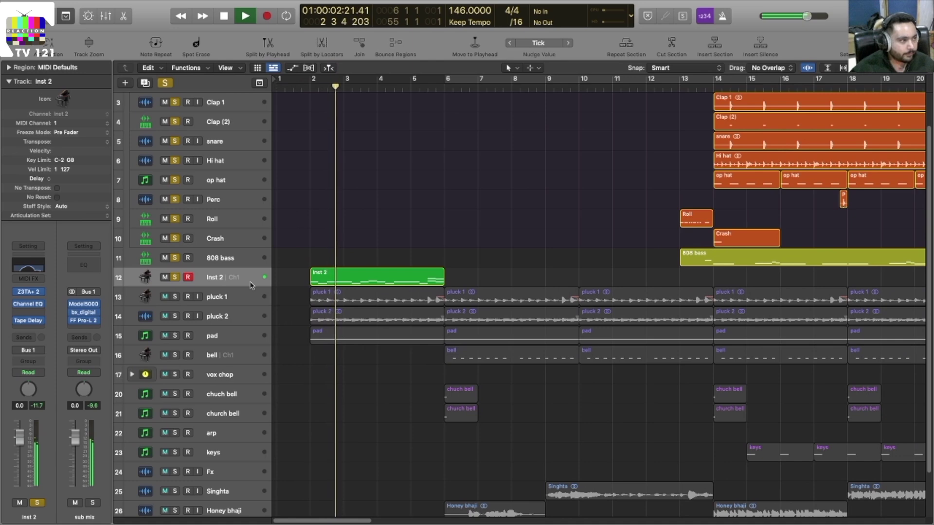
click(28, 303)
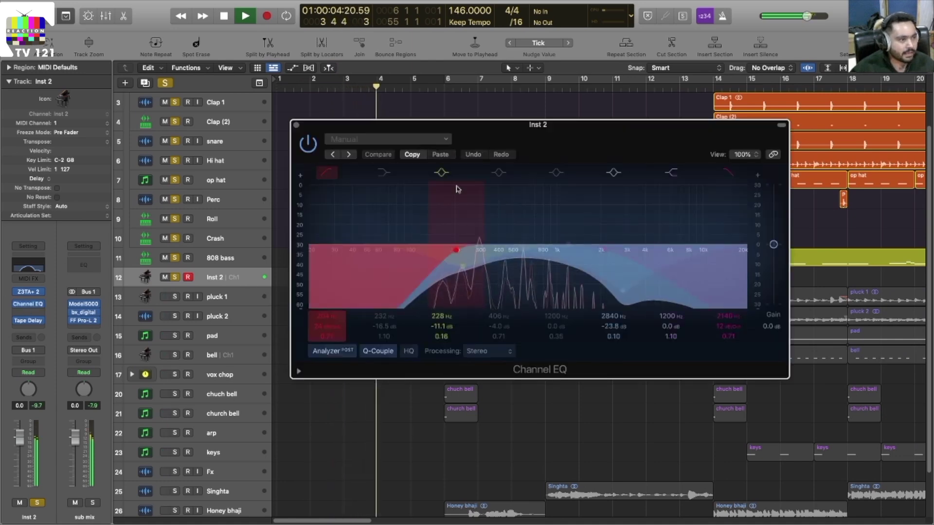
click(332, 350)
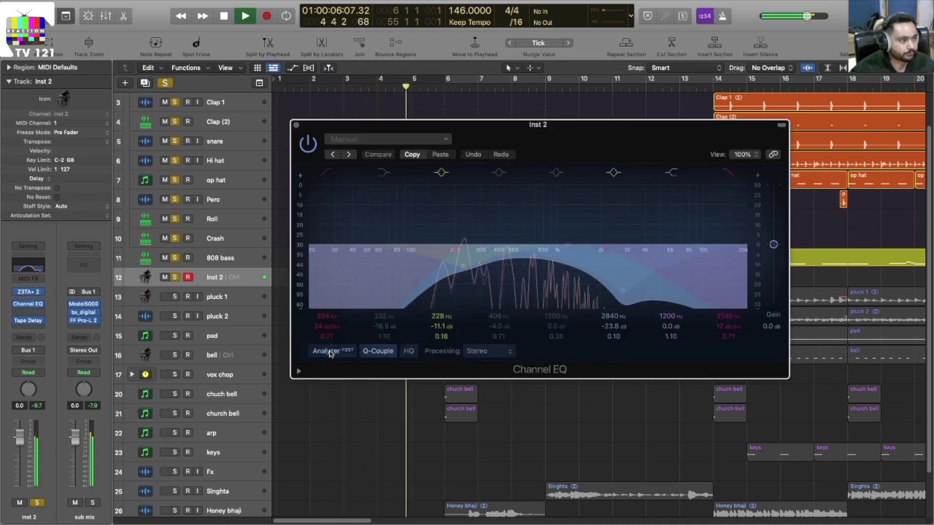
click(297, 126)
key(space)
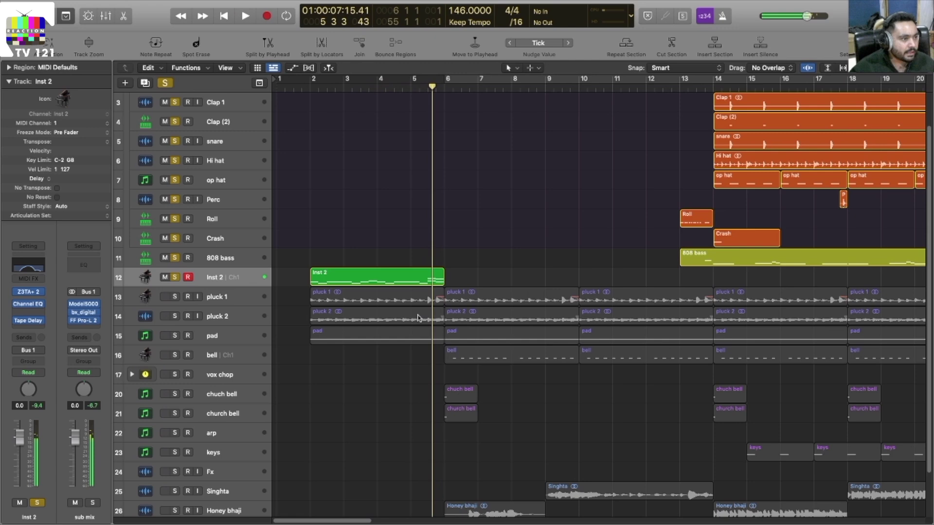
Solo pluck 1 in place of Inst 2 and play its first region up to bar 6.
click(175, 297)
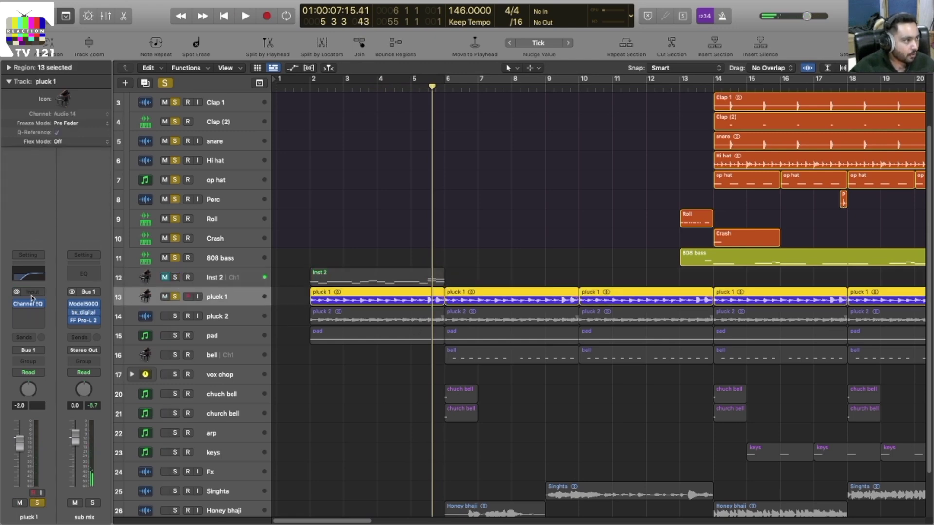
click(386, 251)
key(space)
key(super+Down)
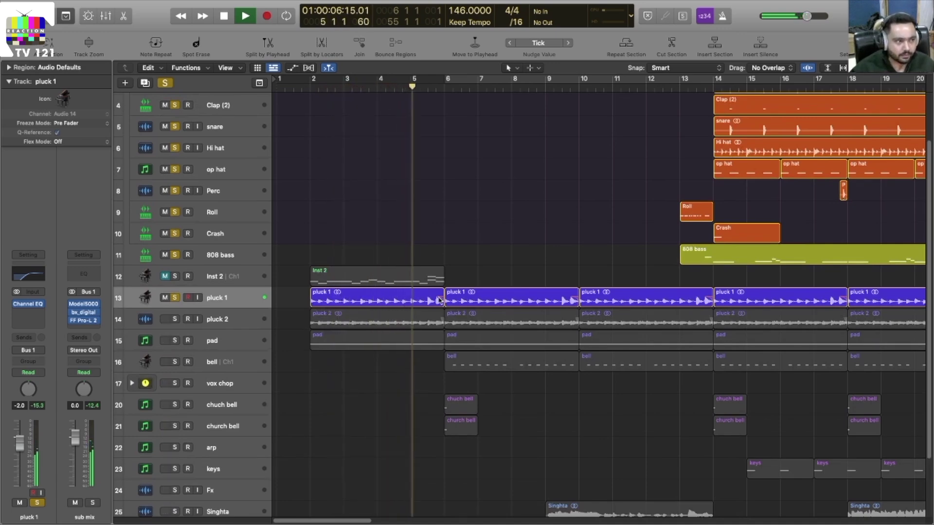
key(super+Right)
key(super+Left)
key(space)
Switch the solo from pluck 1 to pluck 2 and select the pluck 2 track.
click(175, 319)
click(175, 298)
click(221, 318)
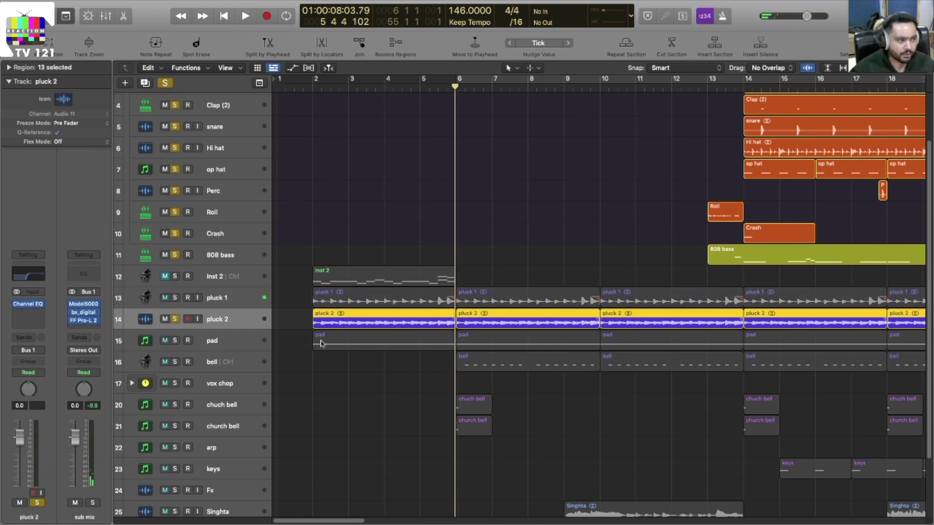
Solo pluck 1 again alongside pluck 2 and play both plucks together up to bar 4.
click(175, 298)
key(space)
key(super+Left)
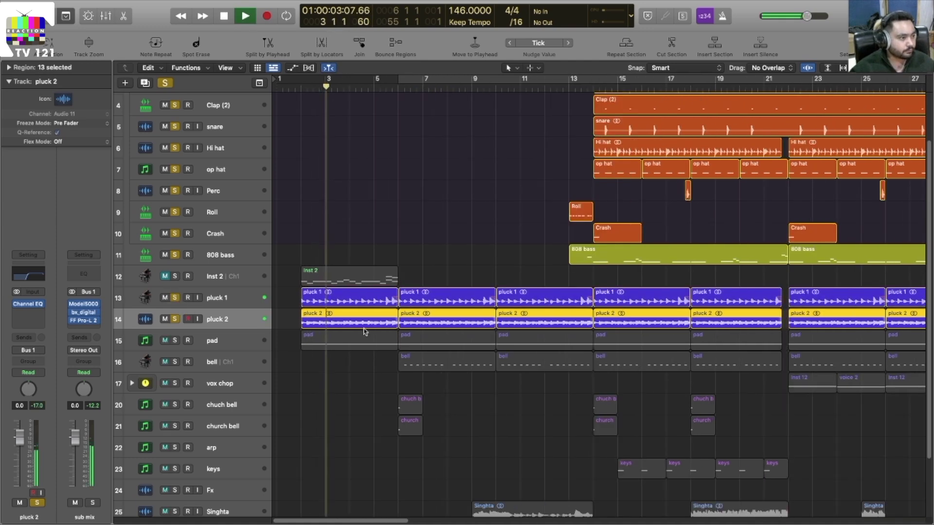
key(space)
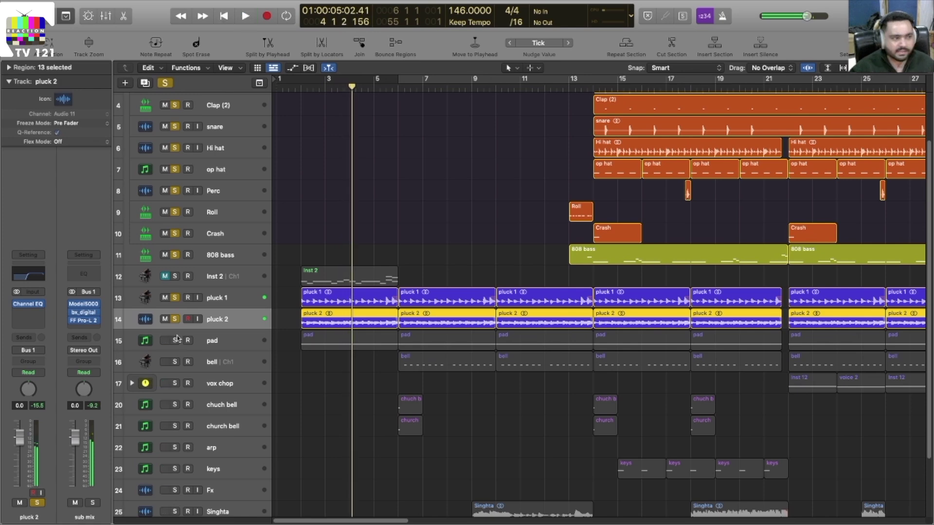
Solo the pad in place of both plucks, play it from bar 2, and take it out of the solo.
click(176, 341)
click(175, 319)
click(175, 298)
click(305, 115)
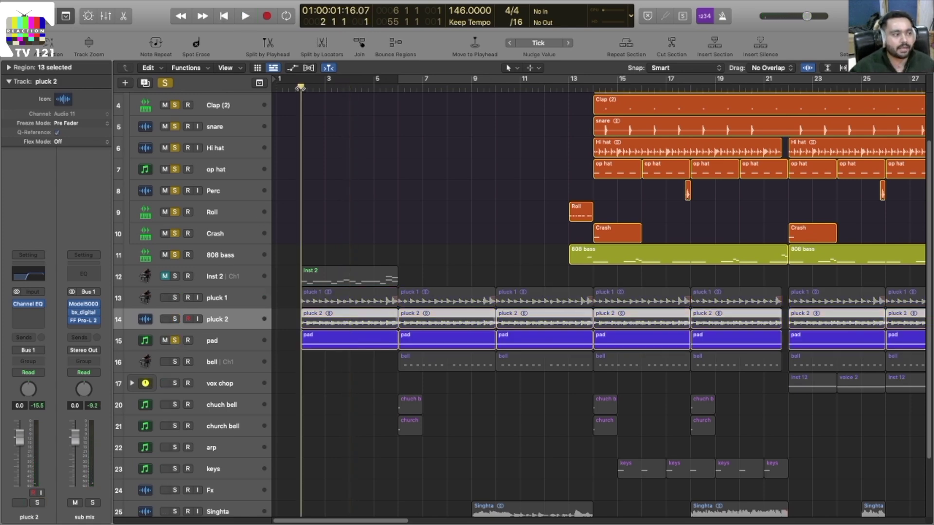
key(space)
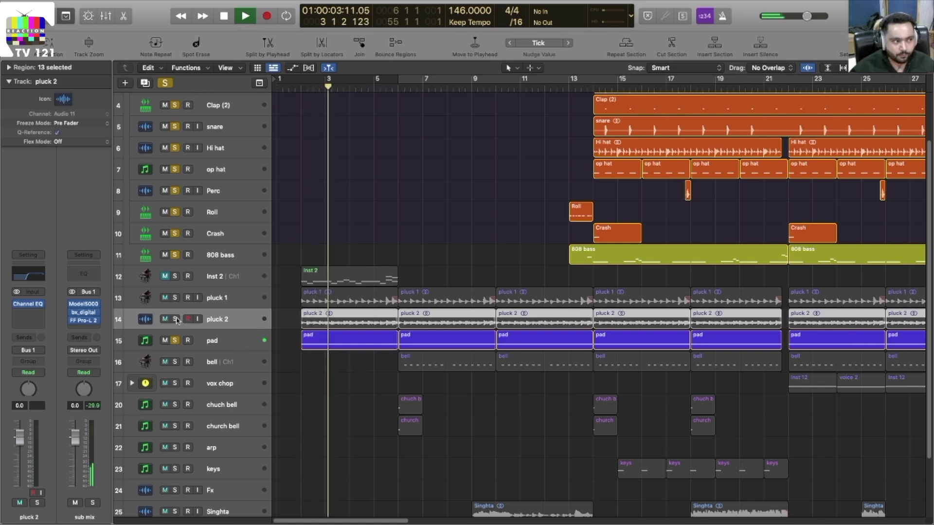
click(175, 340)
key(space)
Solo both plucks again, play them, and bring the pad into the solo during playback.
click(175, 320)
click(175, 298)
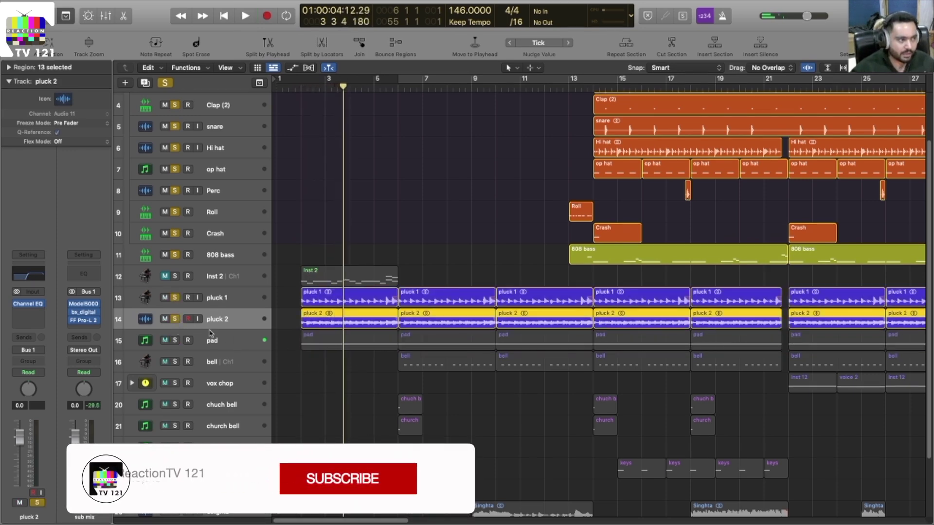
key(space)
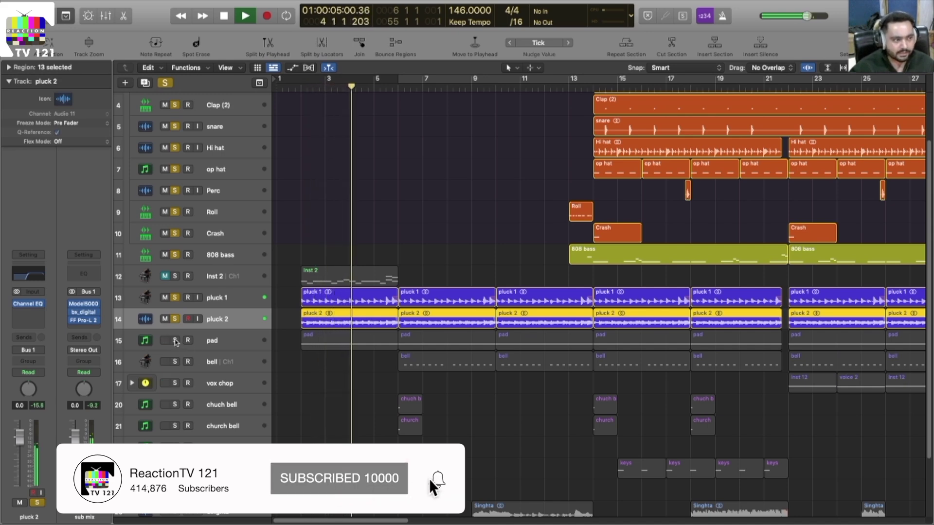
click(176, 340)
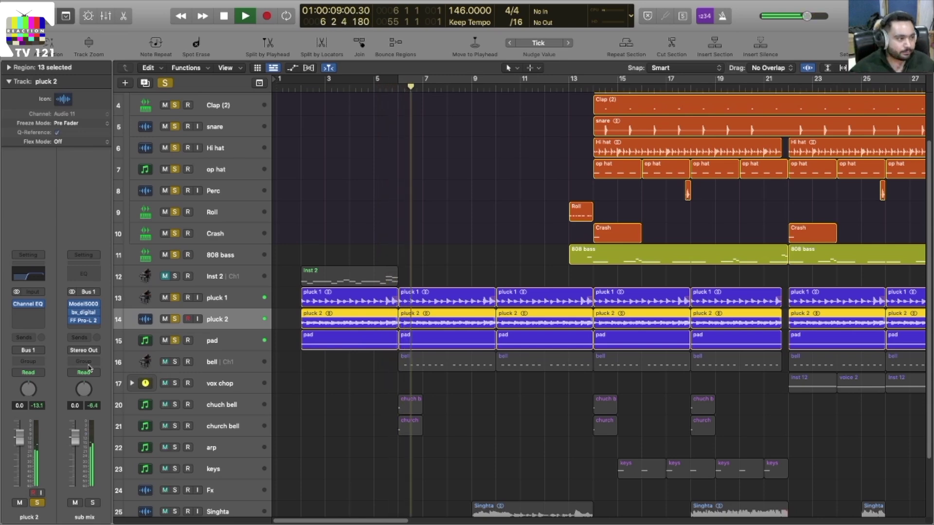
key(space)
Add the bell track to the solo and play from the start of its first region at bar 6.
key(super+Left)
click(175, 363)
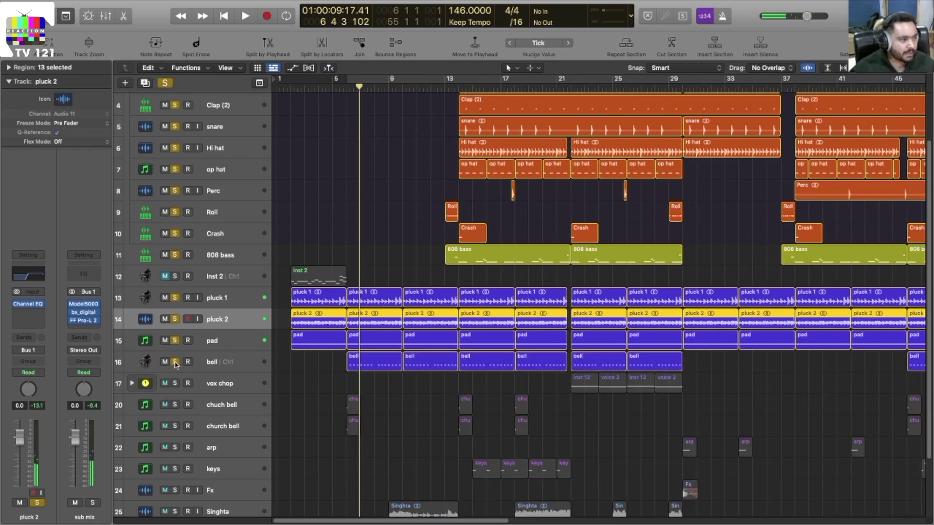
click(334, 86)
key(super+Right)
key(super+Right)
key(super+Right)
scroll(383, 284, left, 3)
click(458, 86)
key(super+Left)
key(super+Left)
key(space)
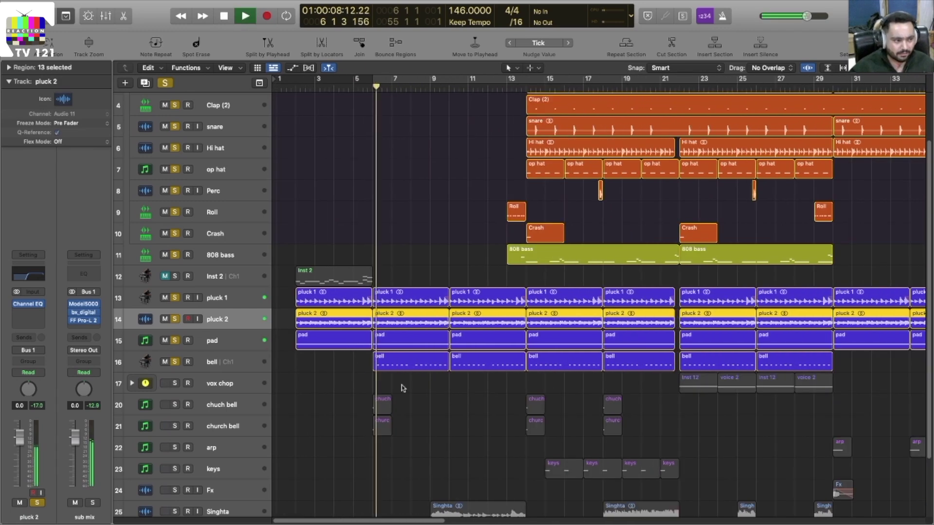
Select the bell track, inspect the preset loaded in its Nexus instrument, and close the plug-in window.
click(230, 364)
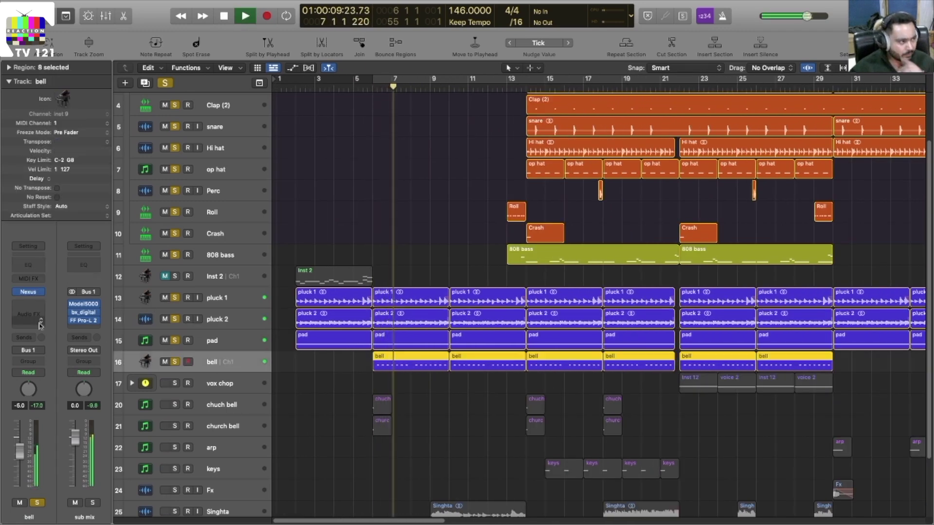
click(28, 292)
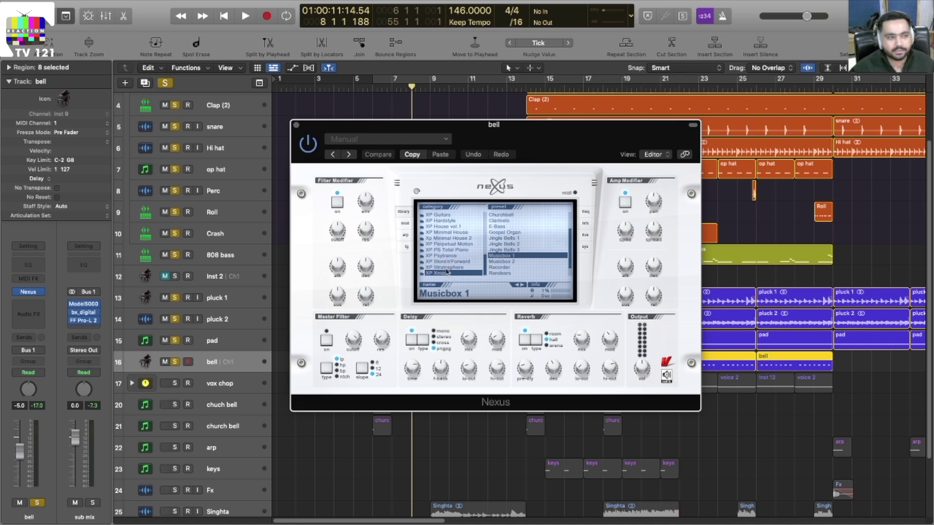
click(296, 125)
Listen to the plucks, pad and bell together up to bar 9 while looking over the whole arrangement.
key(shift+space)
key(super+Left)
key(super+Left)
key(super+Up)
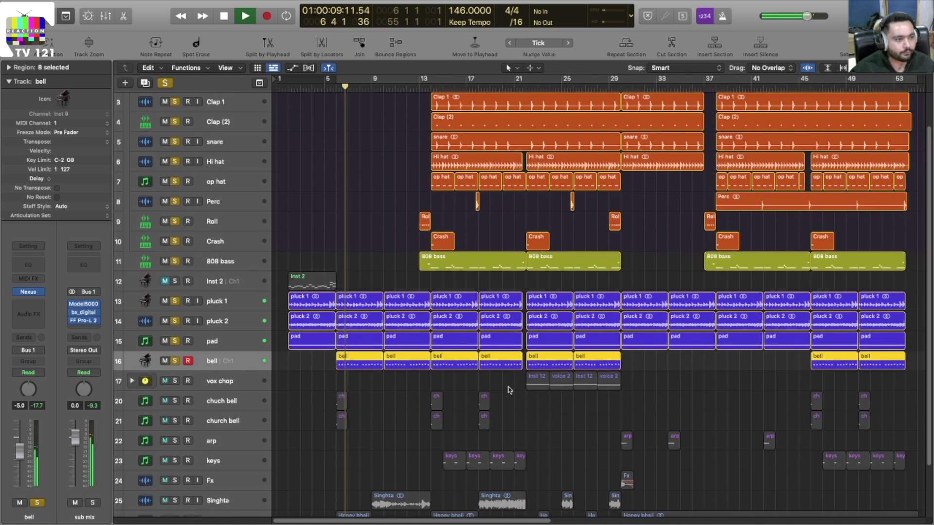
key(super+Left)
key(super+Up)
key(super+Right)
key(super+Right)
scroll(469, 388, left, 2)
scroll(379, 398, down, 3)
scroll(409, 365, up, 3)
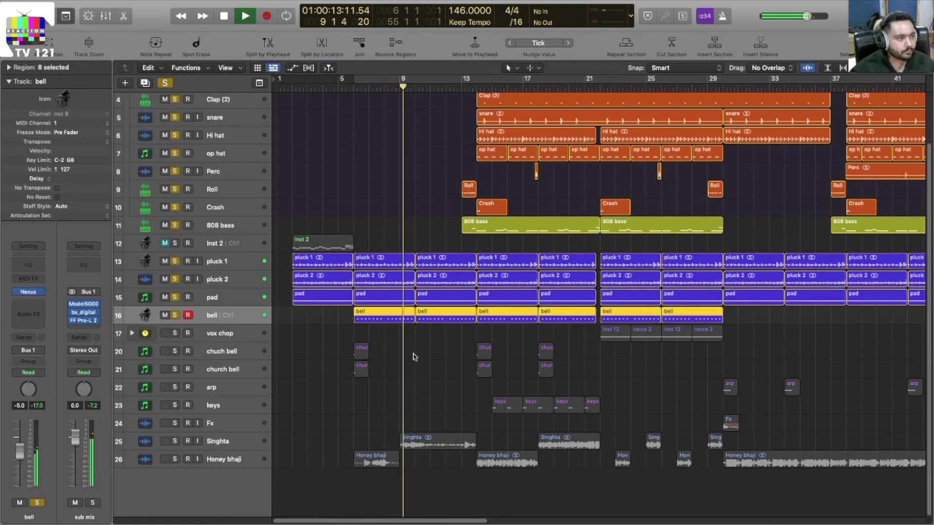
Add the vox chop stack to the solo, expand its subtracks, and play all soloed layers from bar 22.
click(409, 358)
key(space)
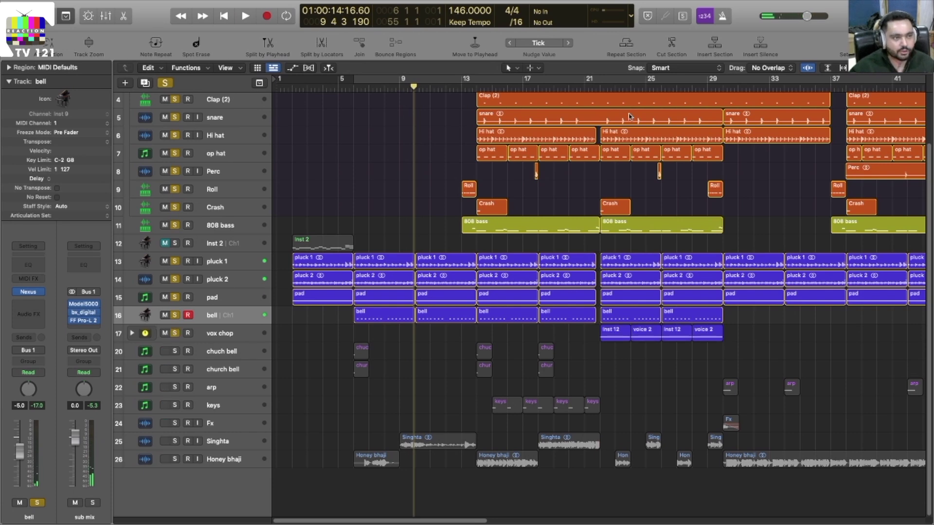
click(600, 89)
key(super+Left)
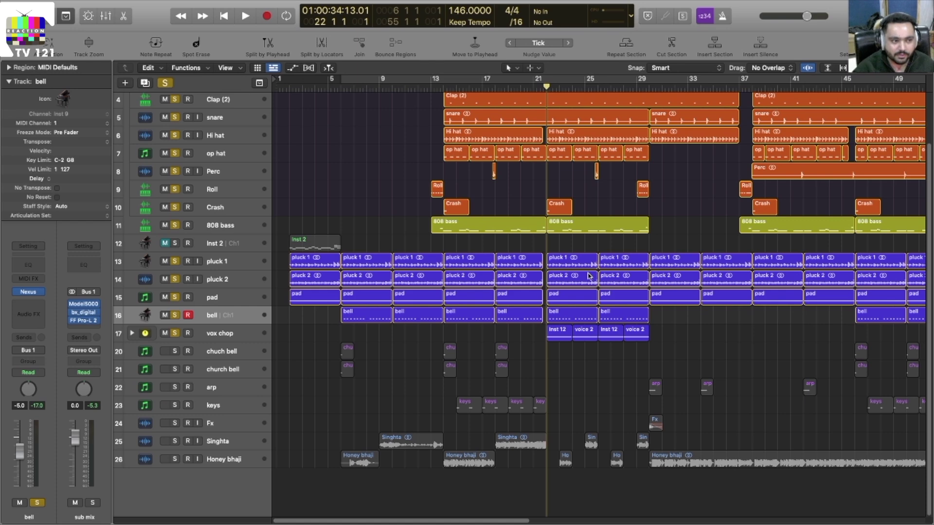
click(131, 334)
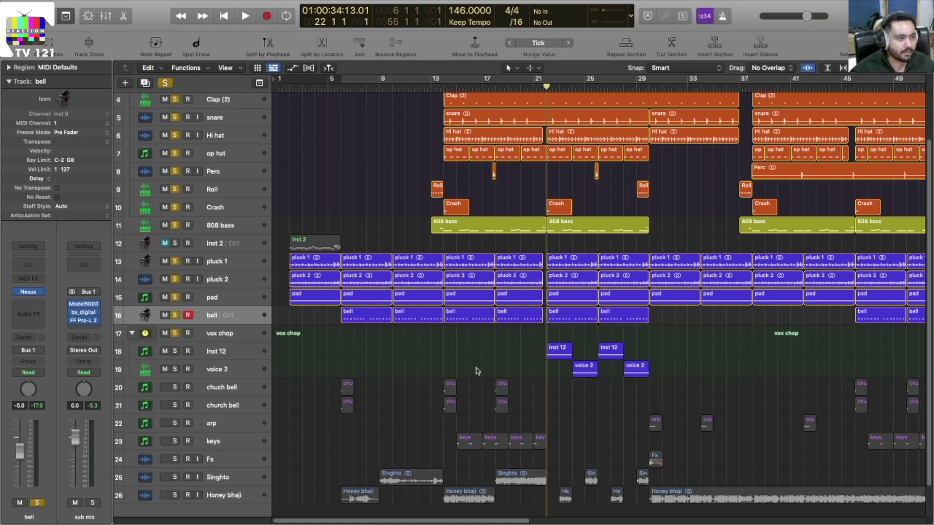
key(space)
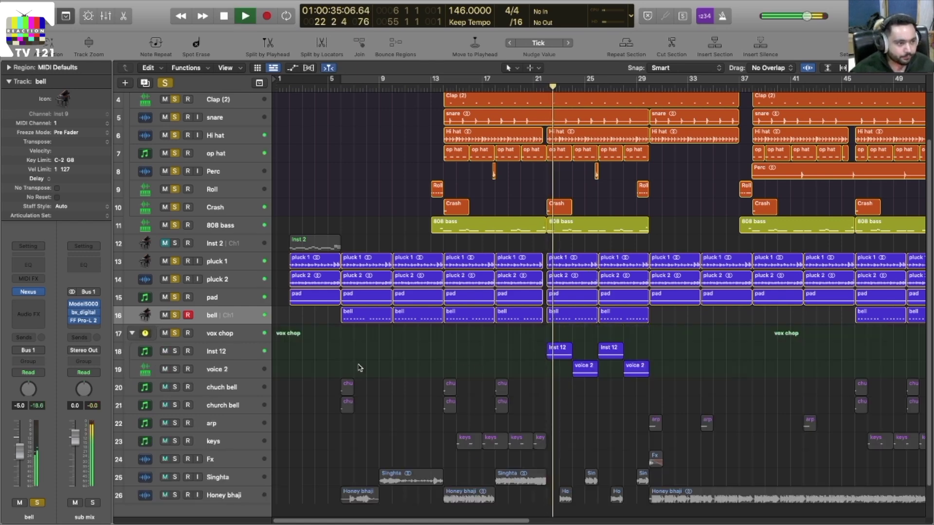
key(super+Right)
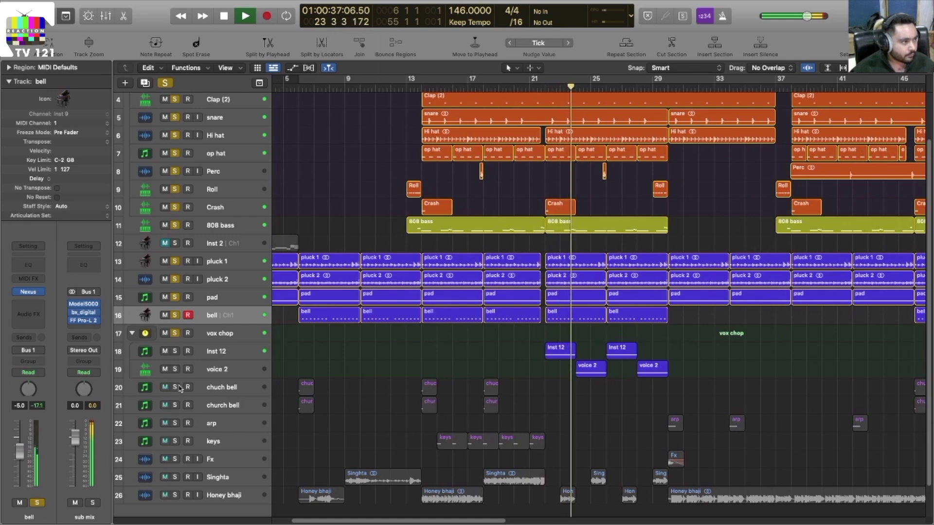
scroll(571, 361, left, 1)
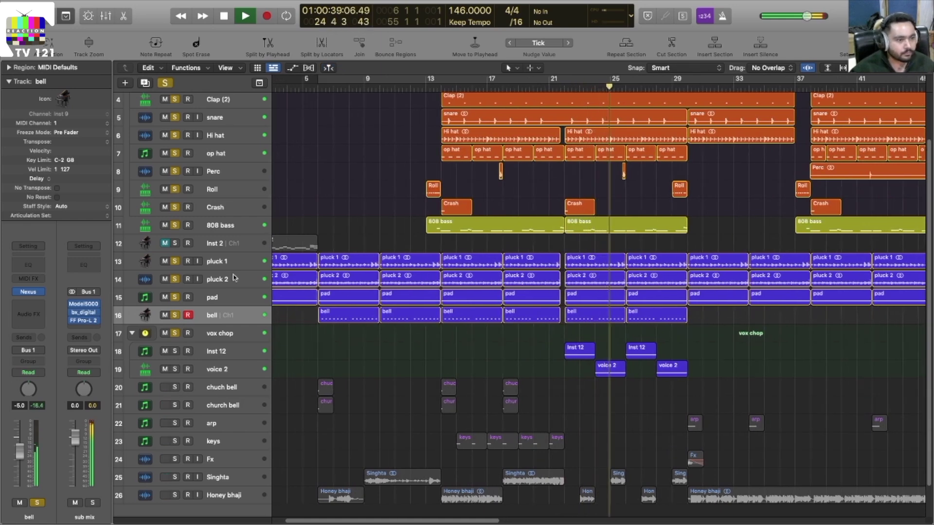
Clear all solos, solo only the vox chop stack, and listen to its chops up to bar 29.
click(164, 82)
click(175, 333)
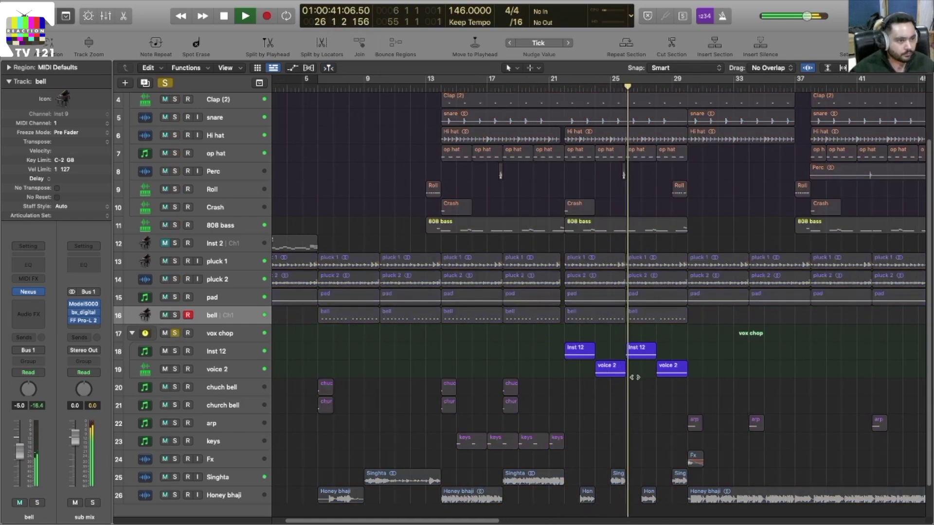
key(super+Left)
scroll(500, 392, left, 3)
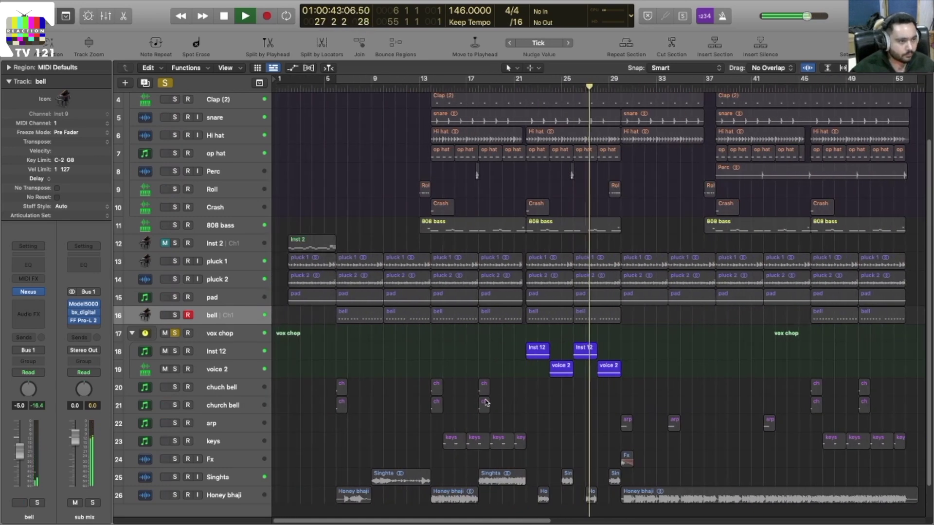
key(super+Right)
key(super+Right)
scroll(491, 396, left, 3)
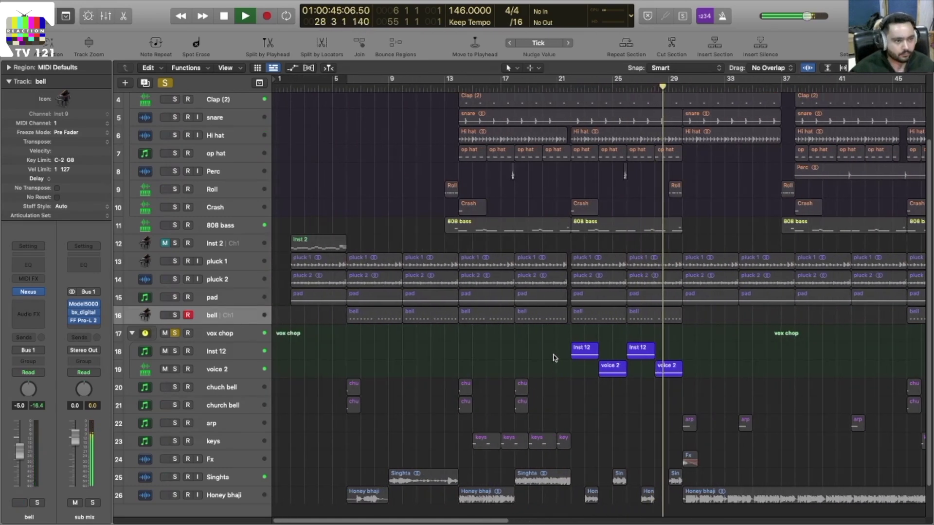
key(space)
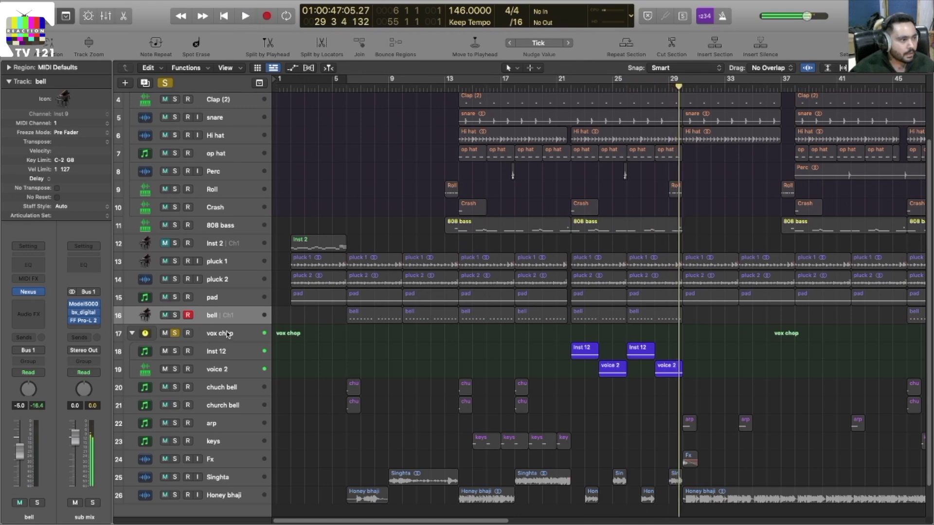
Add the chuch bell and church bell tracks to the solo and play the first bell hit from bar 6.
key(Down)
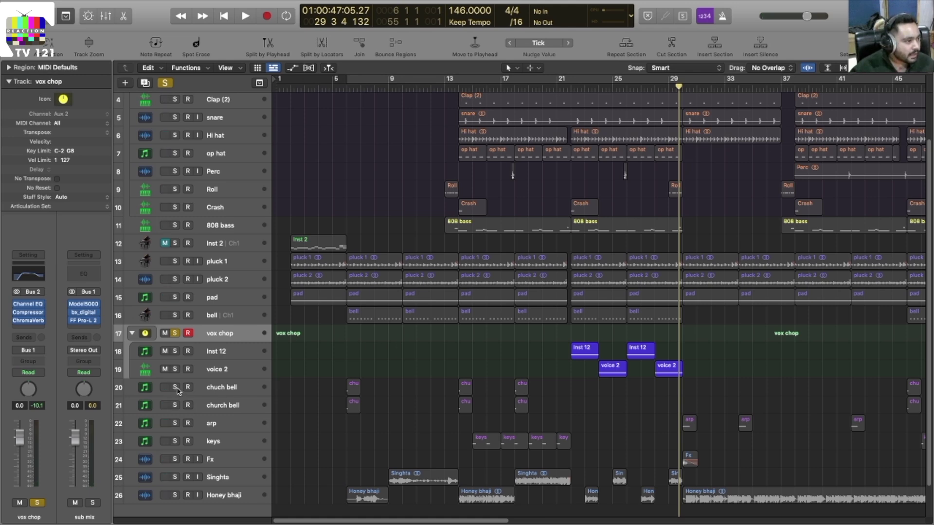
drag(178, 389, 171, 410)
key(space)
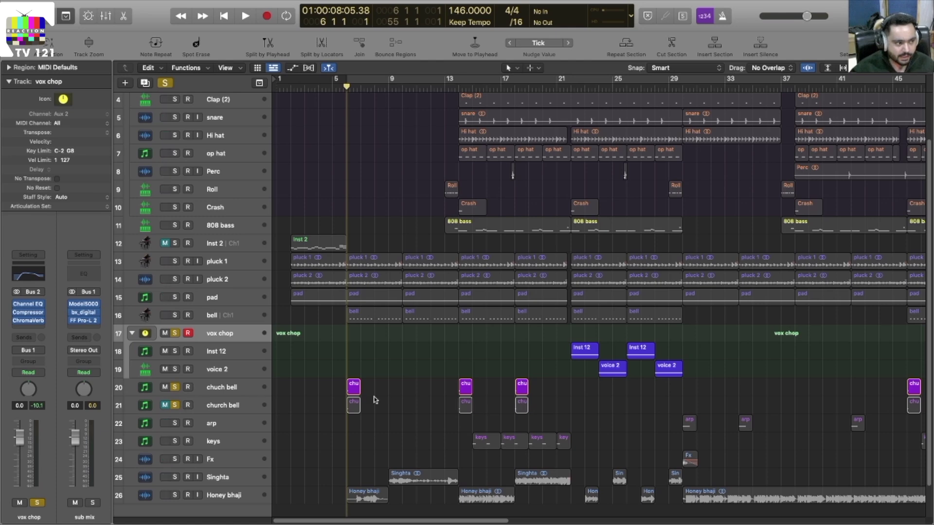
key(space)
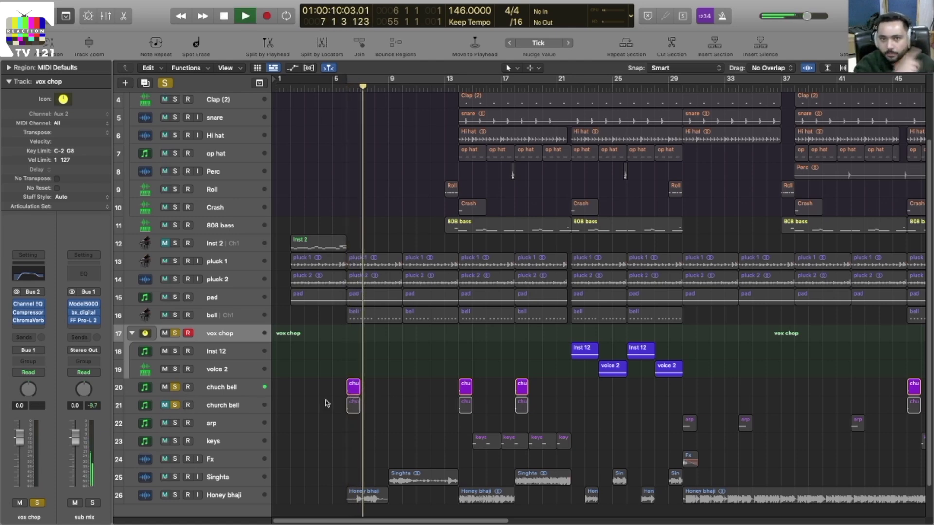
key(space)
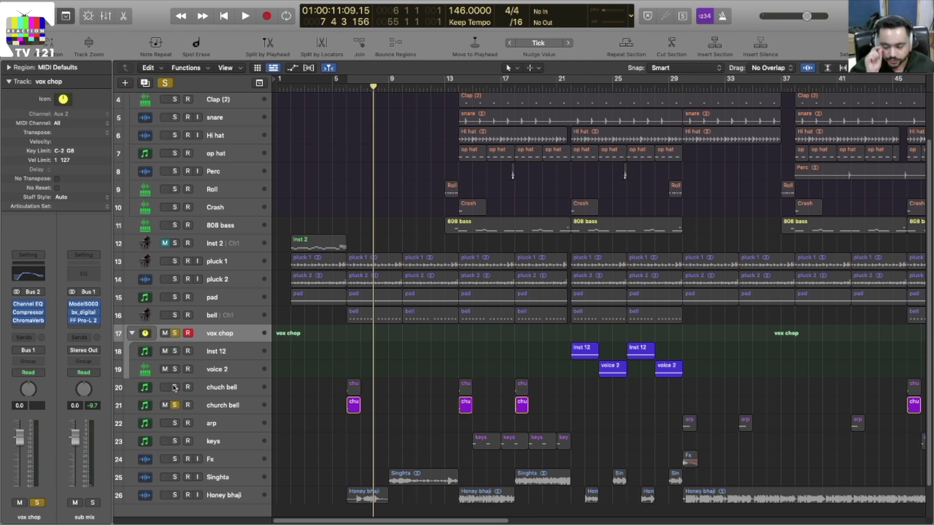
Solo chuch bell alongside church bell again, play both from bar 6, and select the church bell track.
click(175, 388)
key(space)
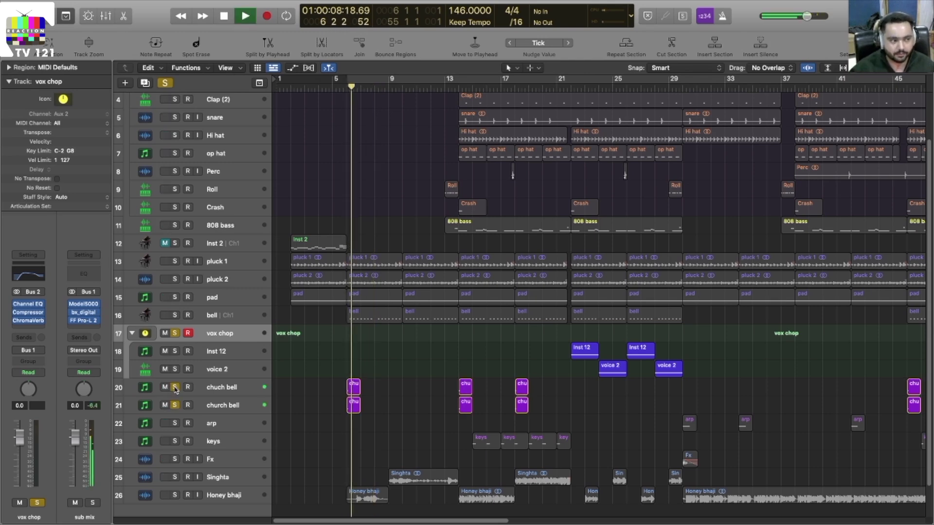
click(223, 407)
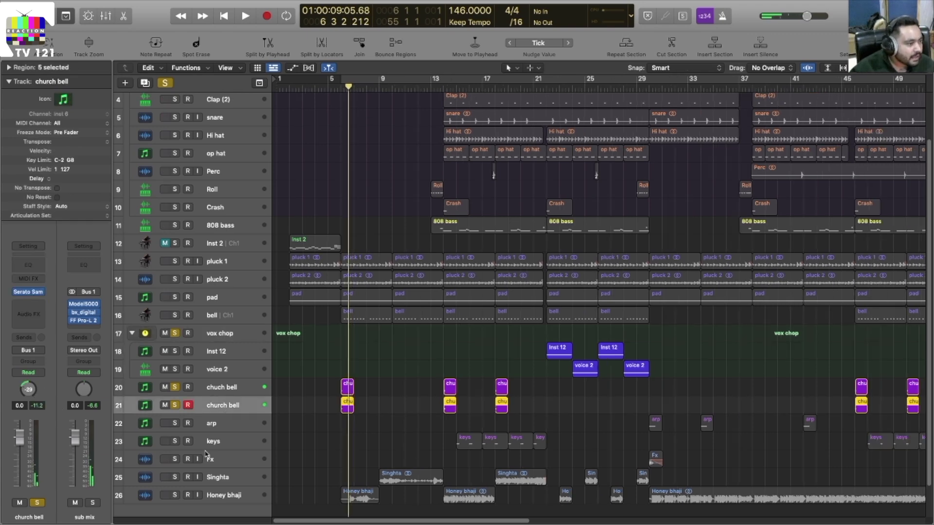
Add the arp track to the solo and place the playhead at bar 29, just before its first region.
key(super+Left)
key(super+Left)
key(super+Right)
key(super+Right)
key(super+Right)
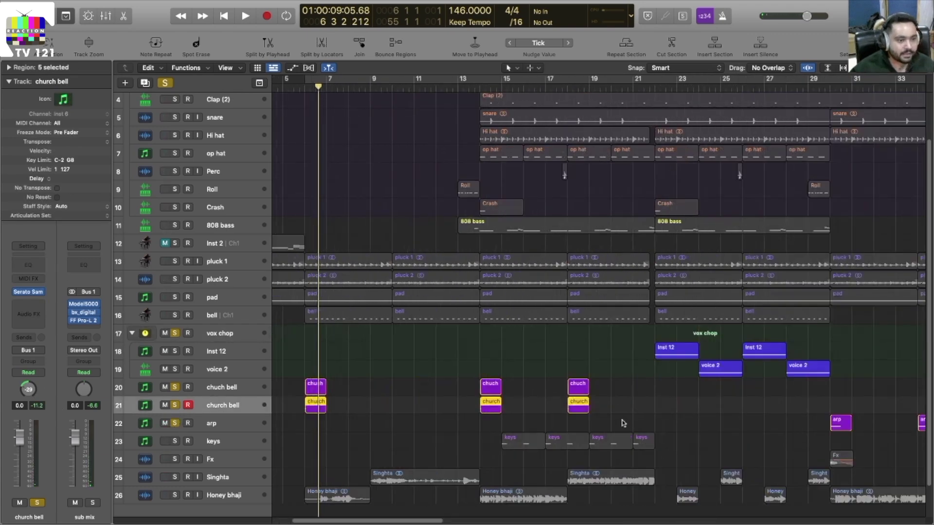
click(715, 89)
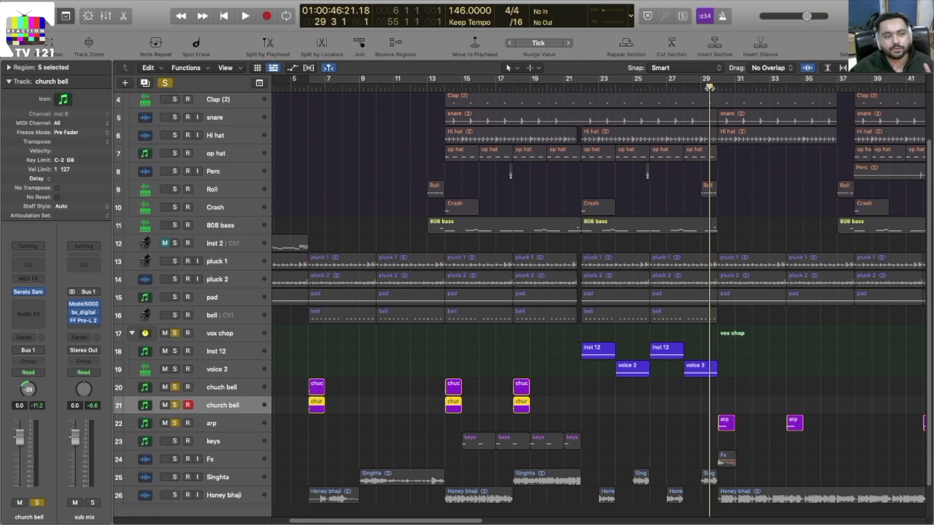
key(super+Left)
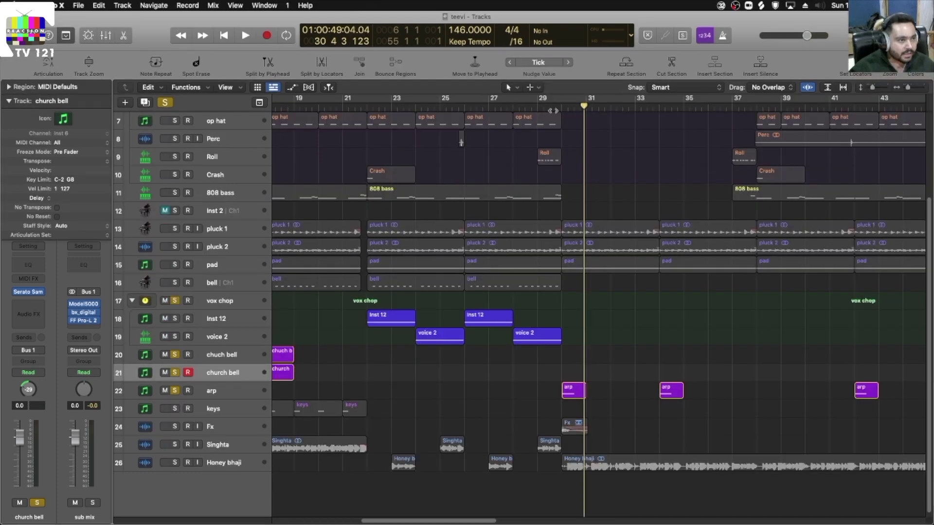
Play the arp from bar 29 with Honey bhaji briefly soloed, and take Honey bhaji back out of the solo.
click(540, 108)
click(176, 463)
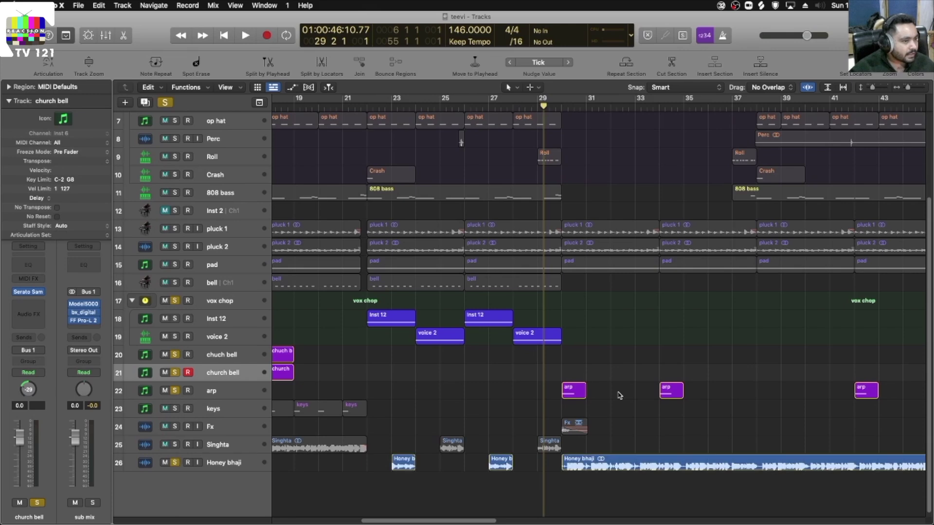
key(super+Down)
scroll(562, 402, down, 3)
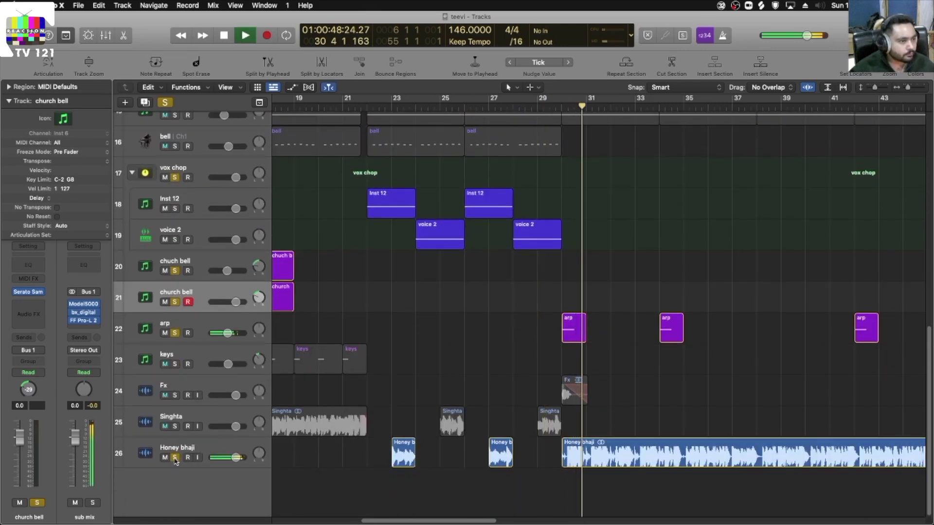
click(174, 457)
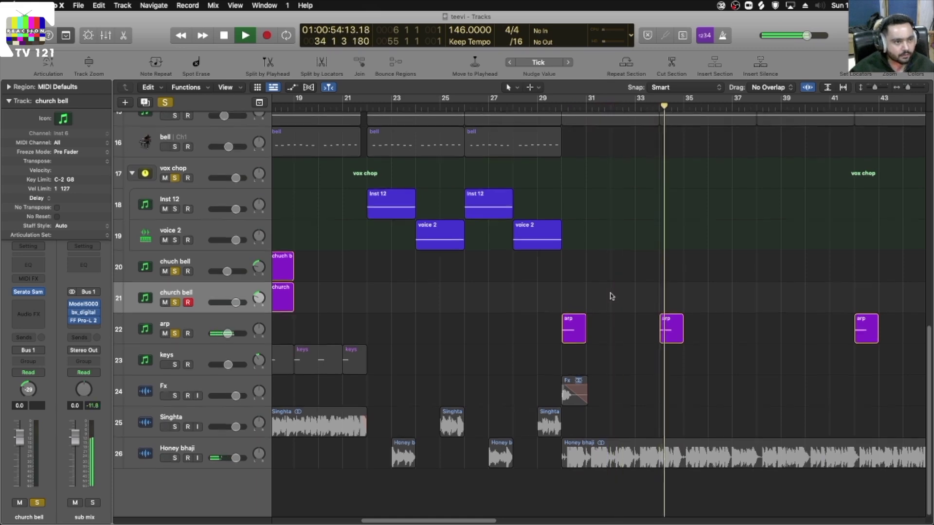
Add pluck 1, pluck 2 and pad to the solo and play them with the arp from just before bar 30 to bar 35.
scroll(612, 296, up, 4)
key(space)
drag(173, 236, 172, 178)
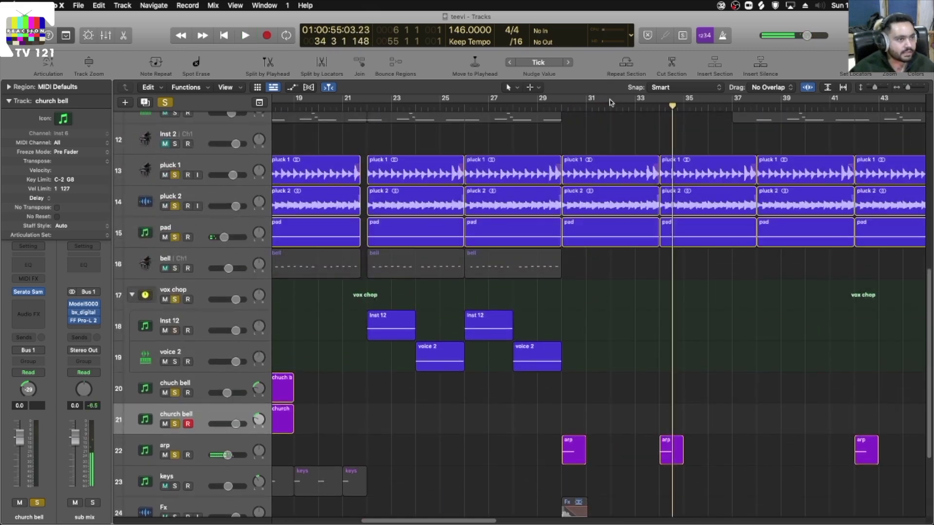
double_click(559, 108)
key(super+Up)
key(super+Left)
key(super+Left)
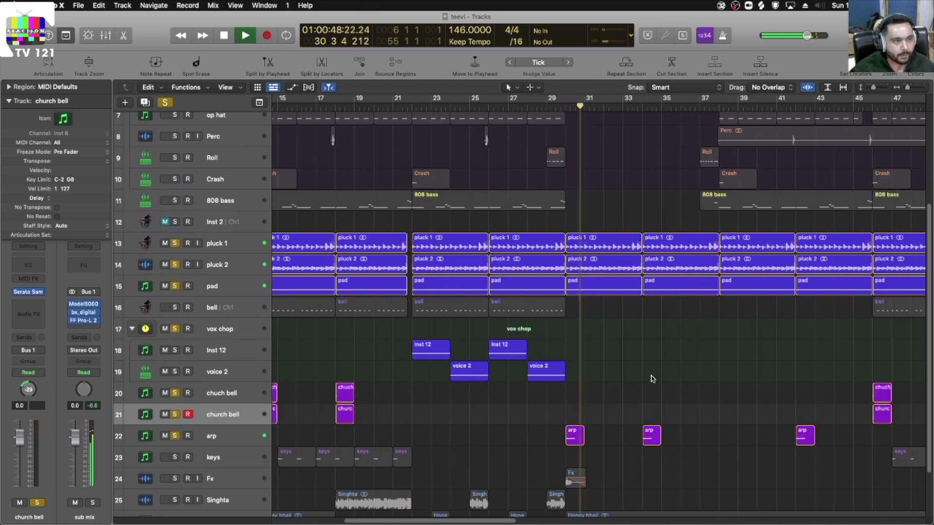
scroll(625, 381, down, 3)
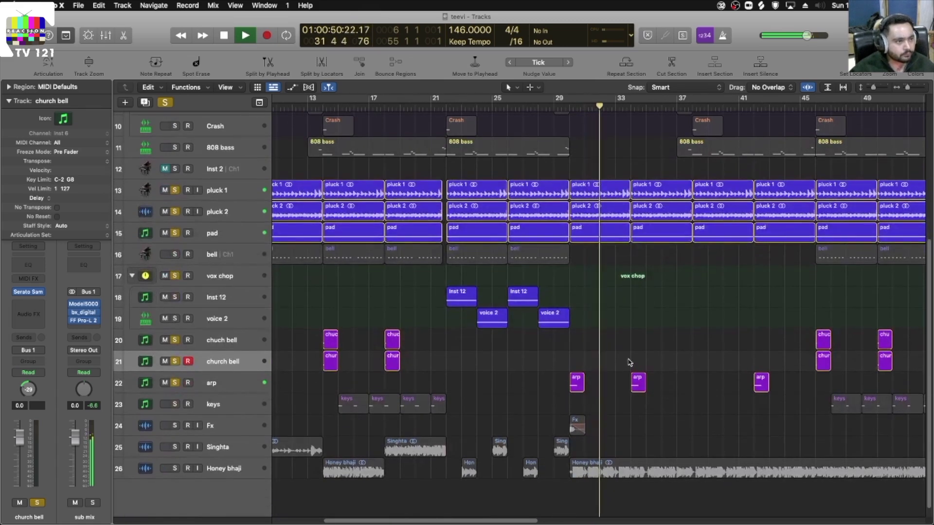
scroll(584, 399, down, 1)
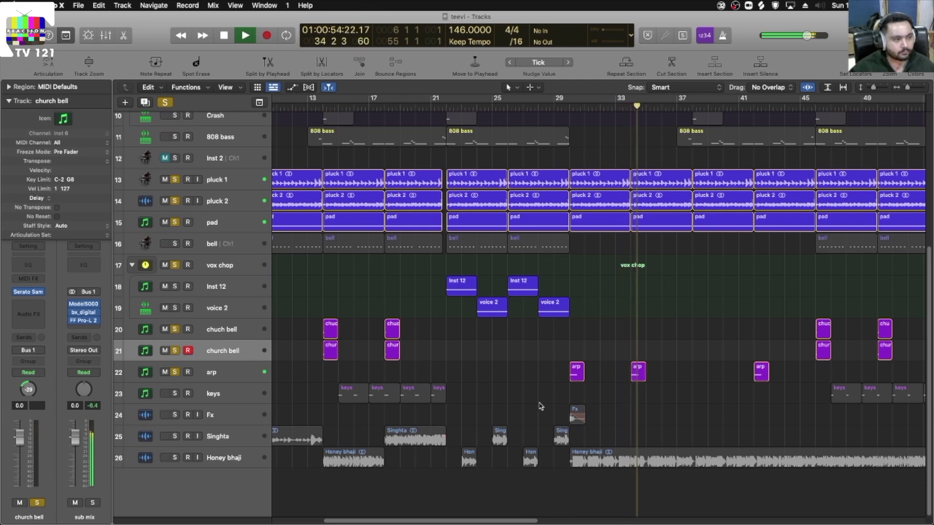
key(space)
Add the keys track to the solo and play the soloed layers from bar 14.
key(super+Left)
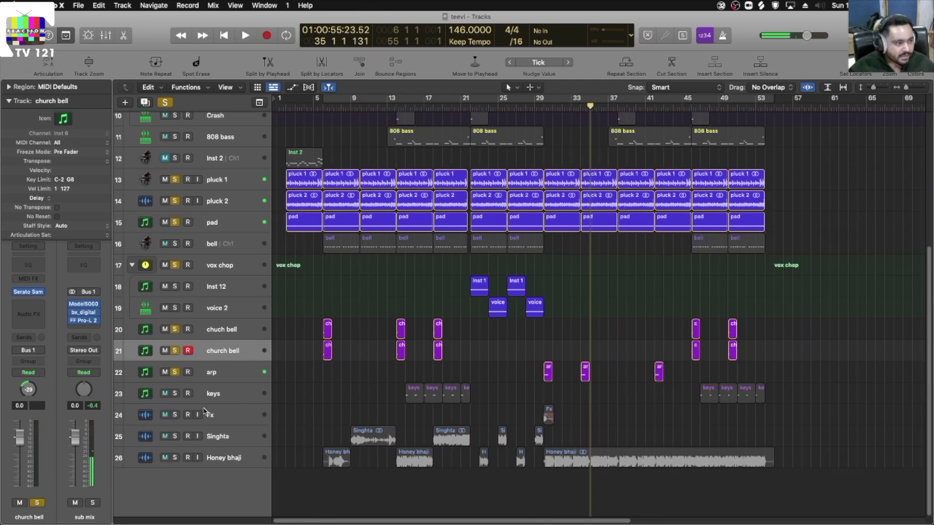
click(175, 394)
click(396, 106)
key(super+Right)
key(super+Right)
key(super+Right)
scroll(510, 319, left, 2)
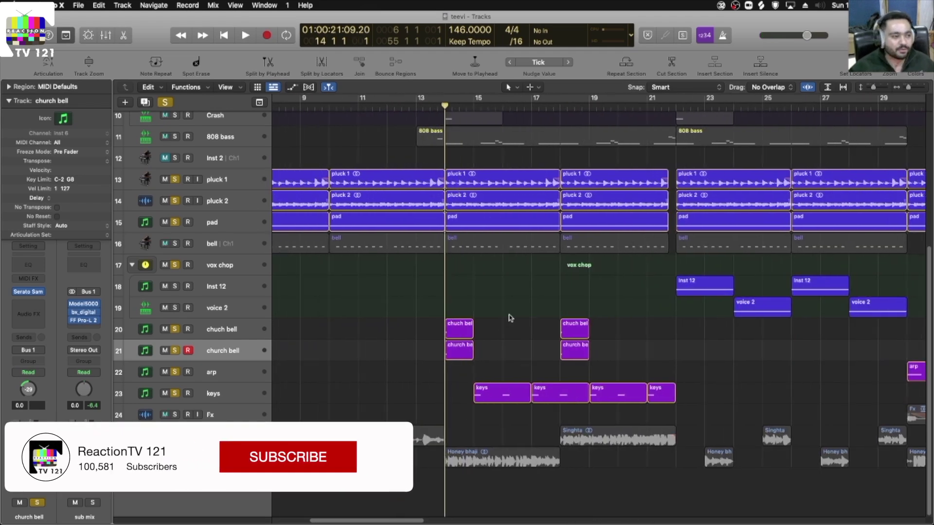
key(space)
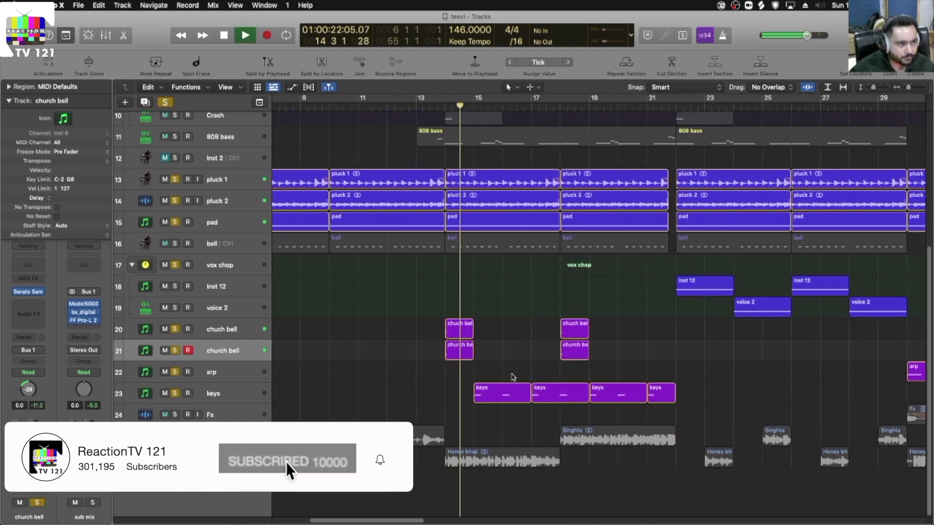
Select the keys track, inspect its notes in the Piano Roll, and close the editor.
click(243, 394)
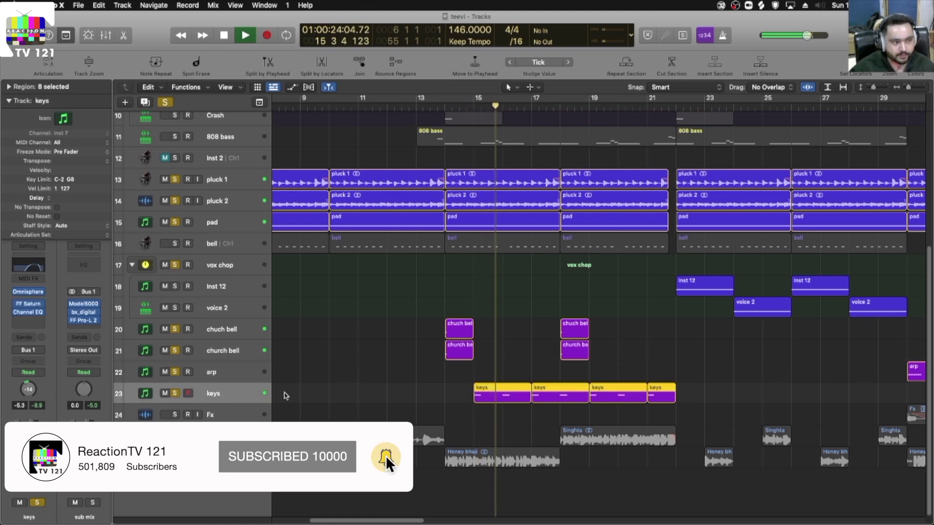
double_click(583, 398)
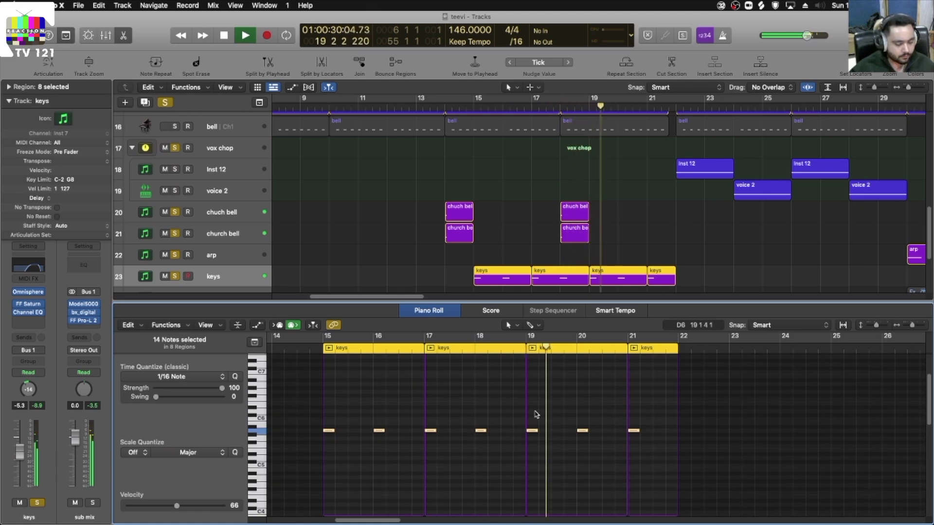
key(x)
key(x)
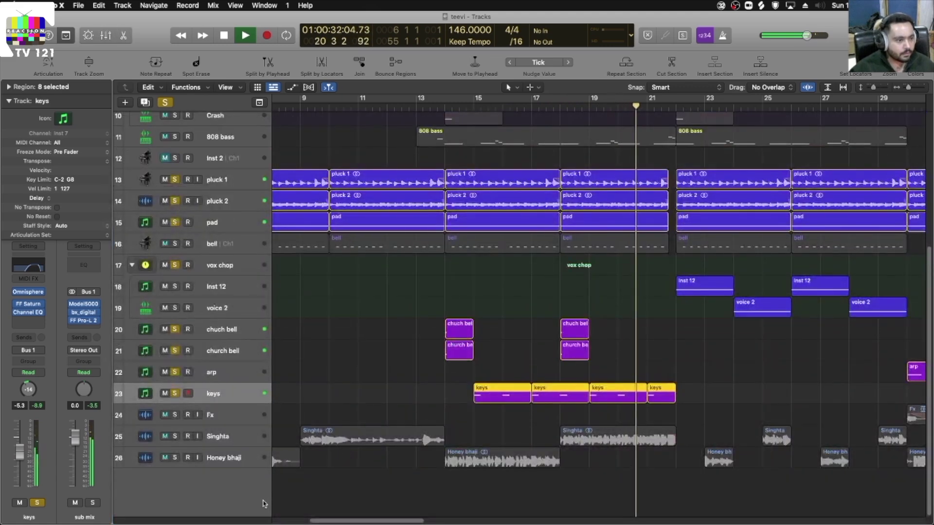
Stop playback, add bell, Inst 12, voice 2 and every track from Inst 2 up to Kick to the solo, and play from bar 14.
scroll(670, 333, down, 5)
scroll(656, 344, down, 3)
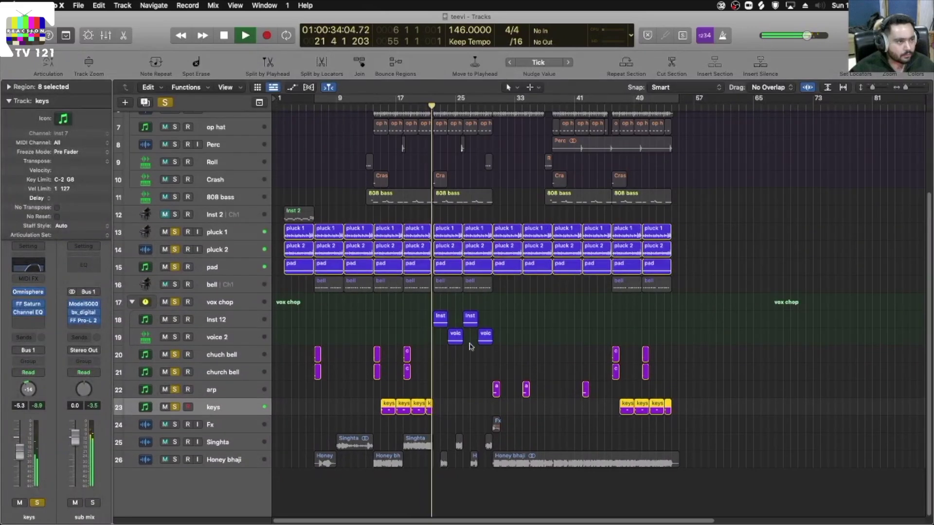
key(space)
scroll(456, 343, down, 2)
click(175, 285)
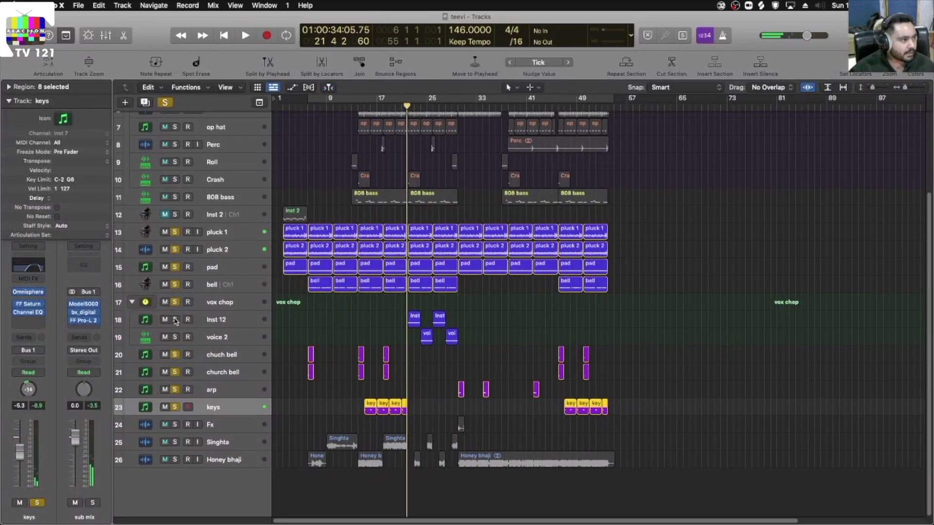
scroll(225, 233, up, 4)
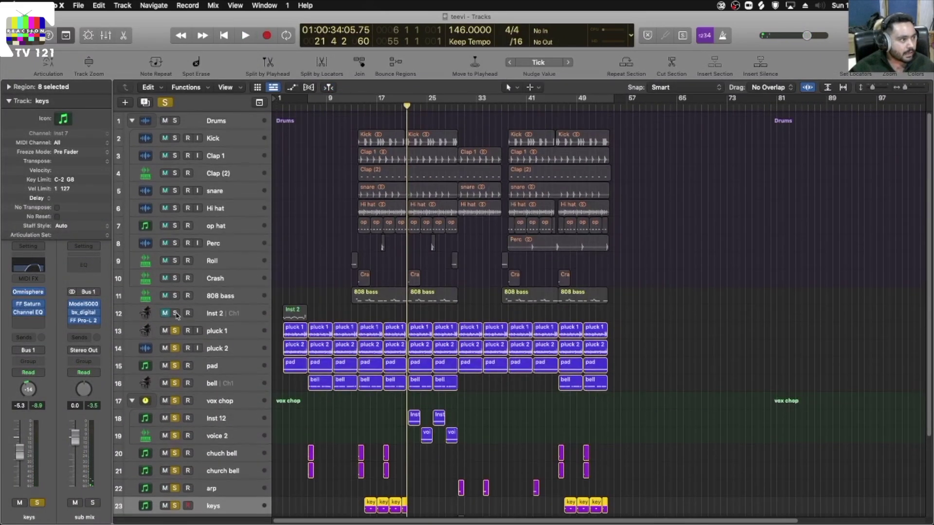
drag(175, 314, 176, 140)
double_click(358, 107)
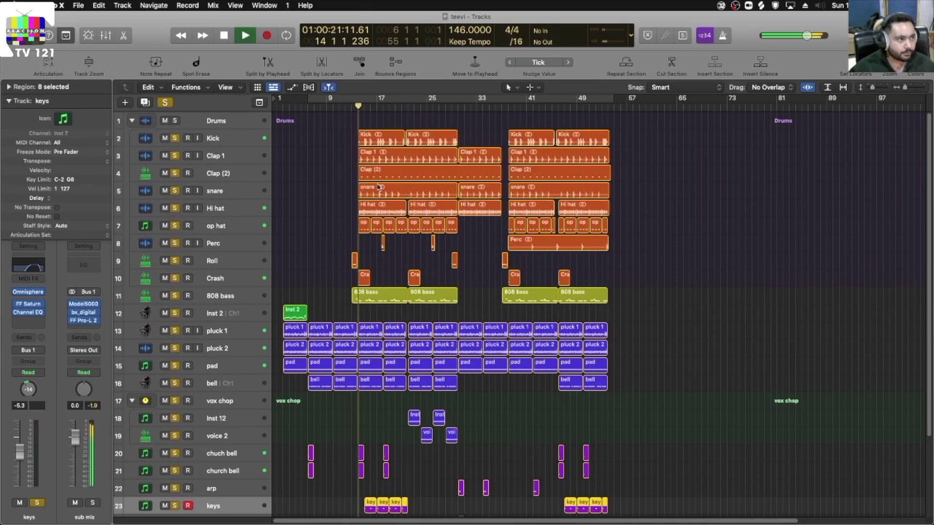
Follow the soloed drum, bass, melodic, vocal chop, bell and keys layers across the arrangement during playback, and stop at bar 30.
key(super+Right)
key(super+Right)
scroll(530, 227, left, 3)
key(super+Up)
key(super+Up)
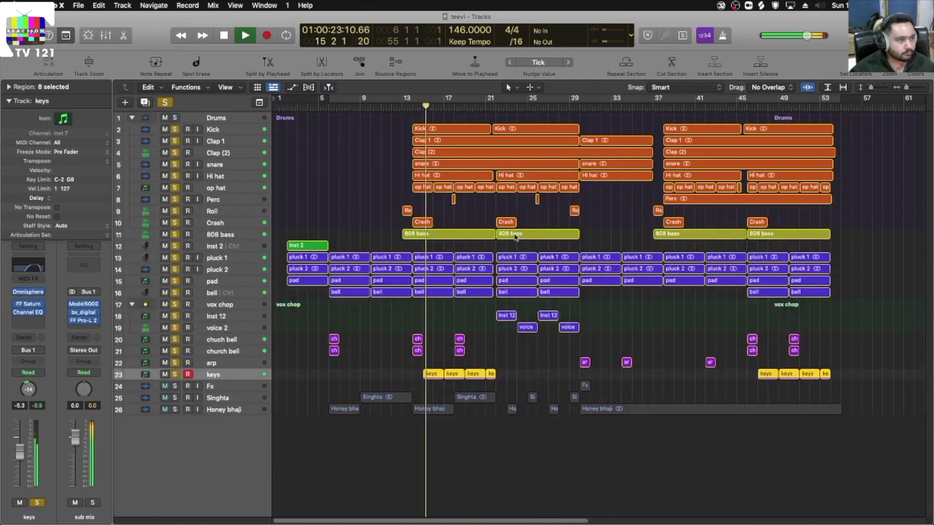
key(super+Down)
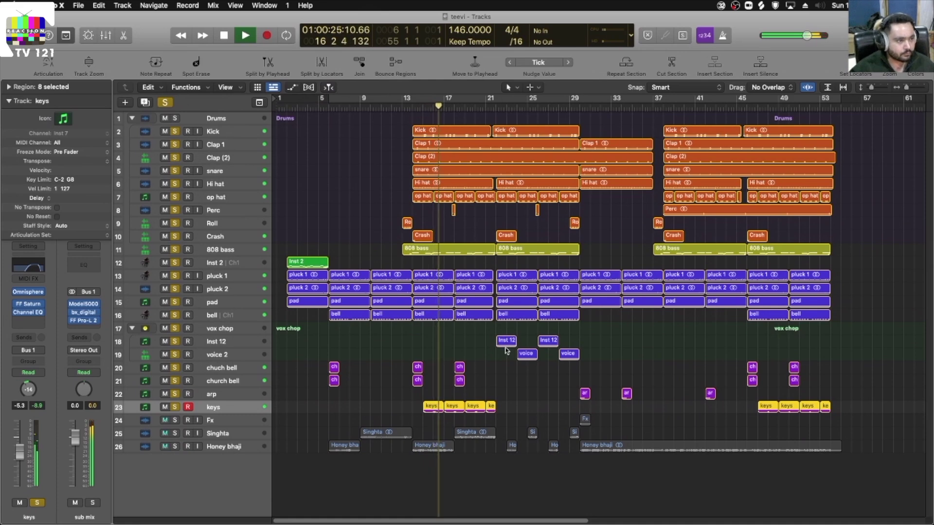
scroll(481, 343, up, 3)
scroll(471, 347, up, 2)
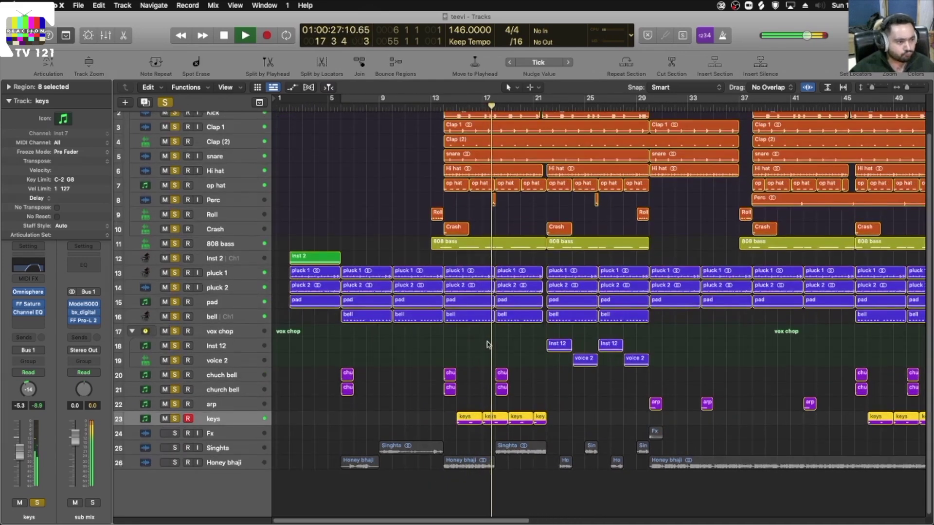
scroll(485, 346, down, 2)
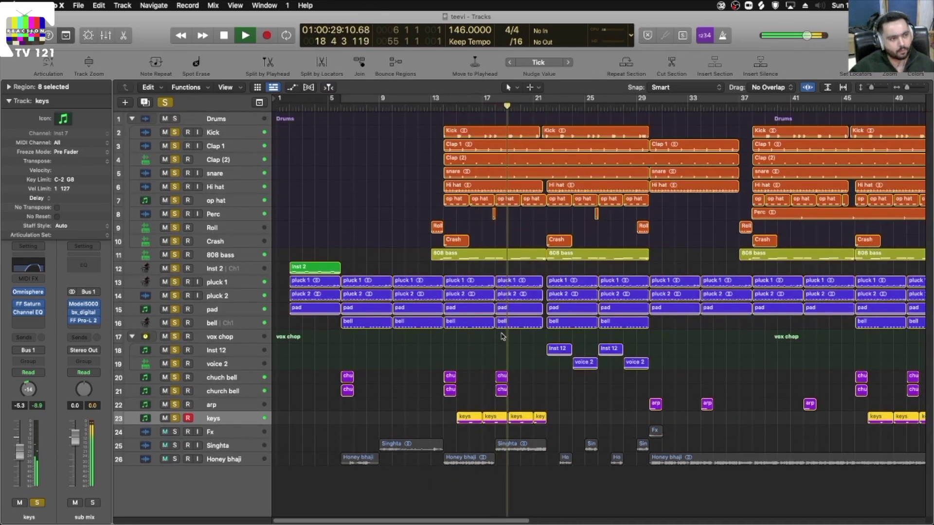
scroll(484, 347, up, 2)
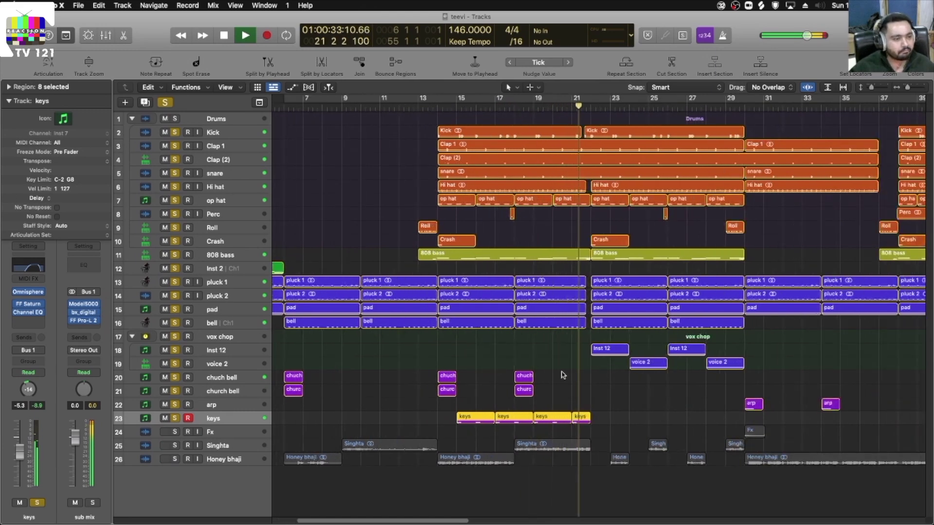
scroll(564, 372, down, 1)
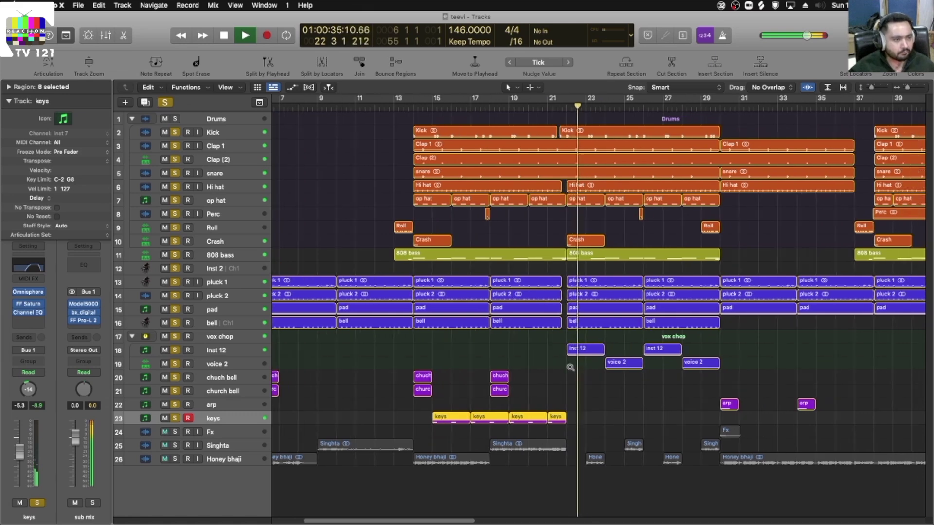
scroll(563, 373, up, 4)
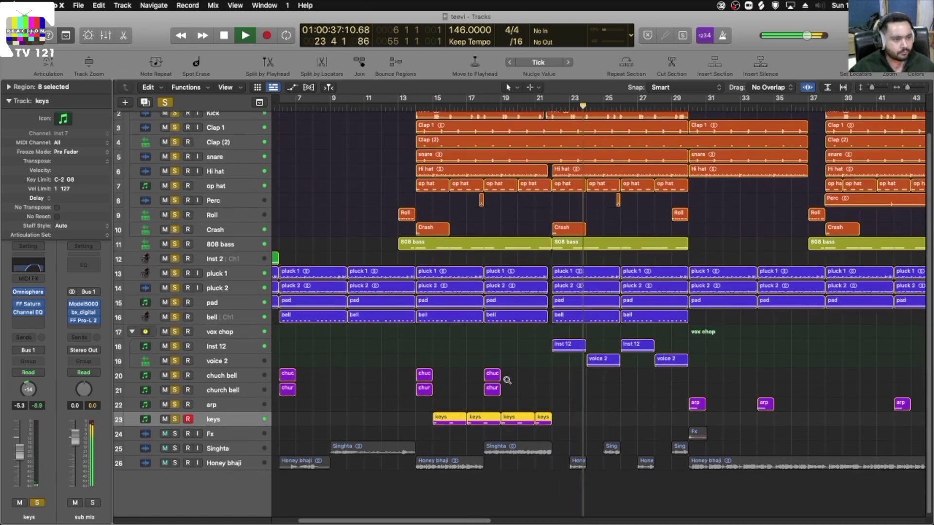
scroll(553, 374, down, 1)
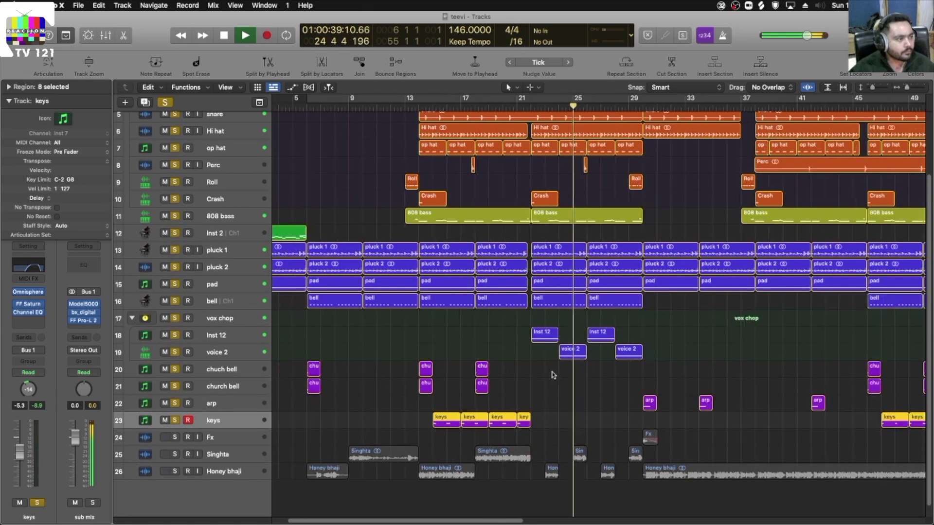
scroll(556, 373, down, 1)
scroll(556, 375, left, 2)
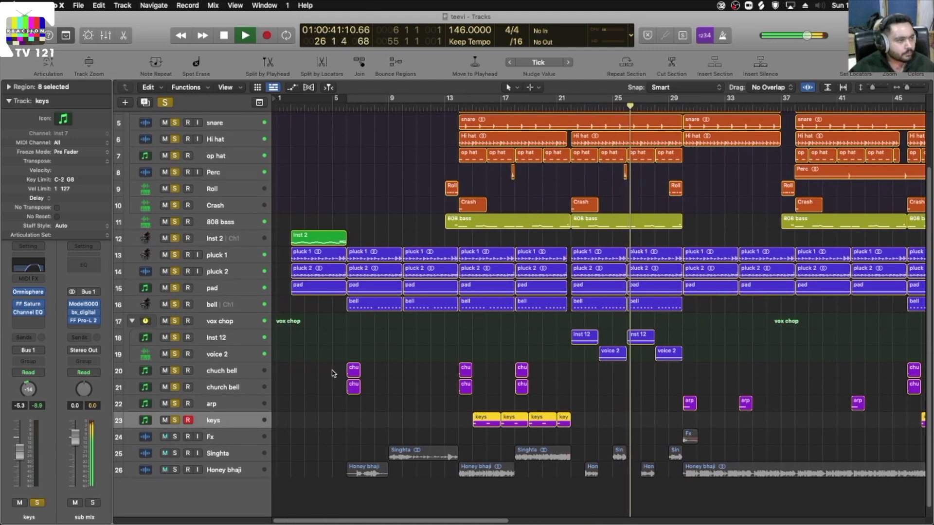
scroll(564, 346, up, 4)
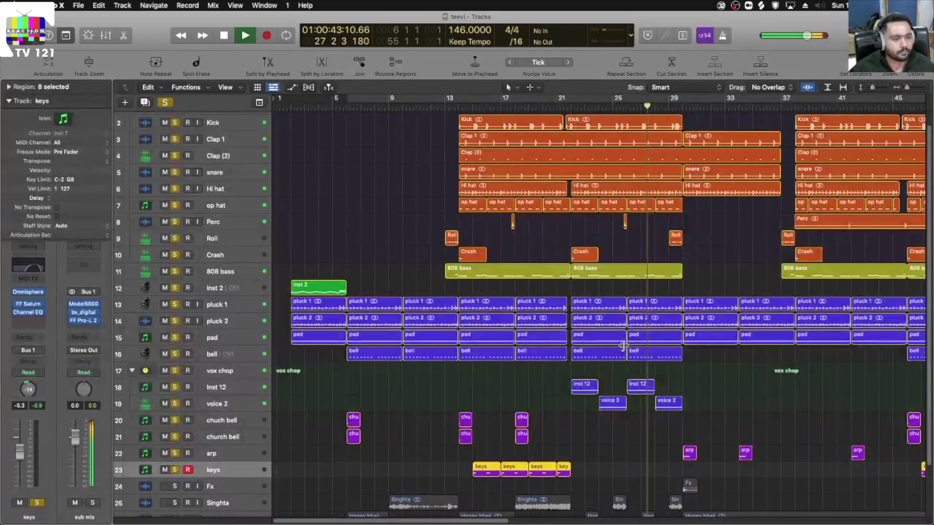
scroll(660, 379, down, 3)
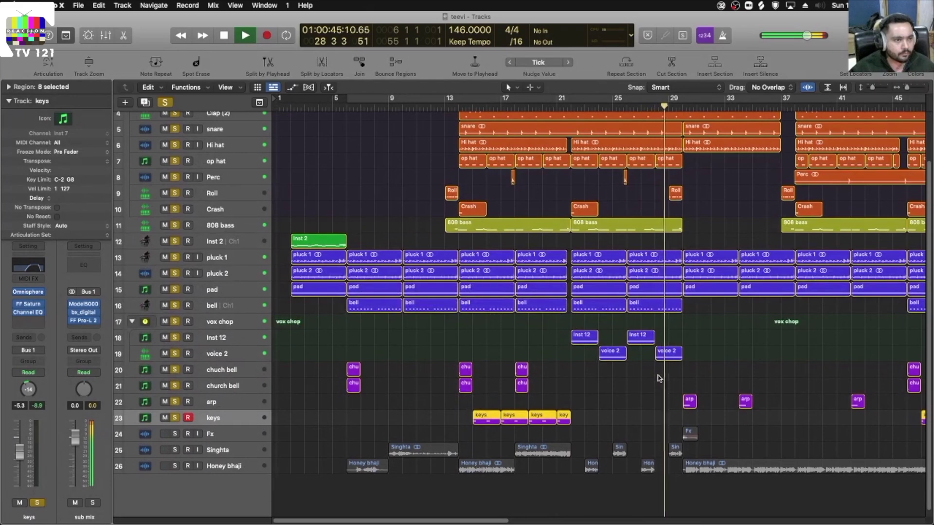
scroll(660, 379, down, 1)
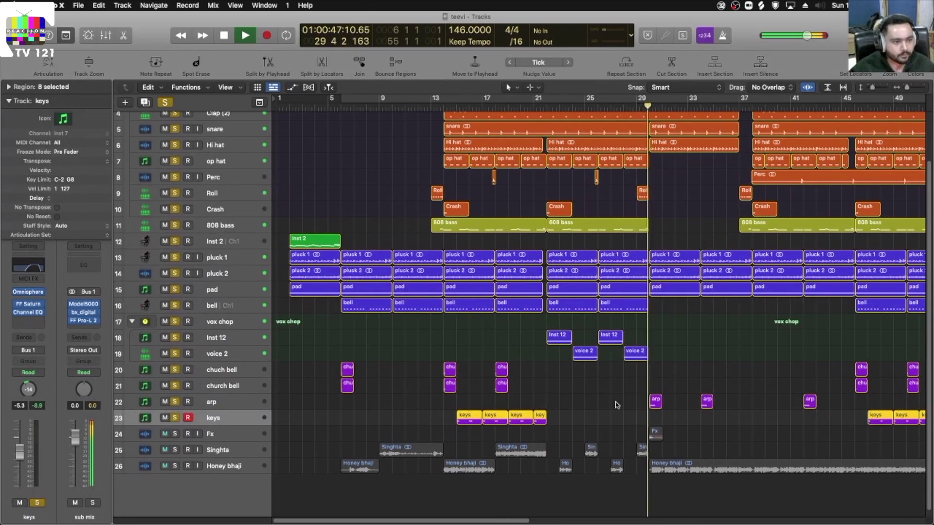
key(space)
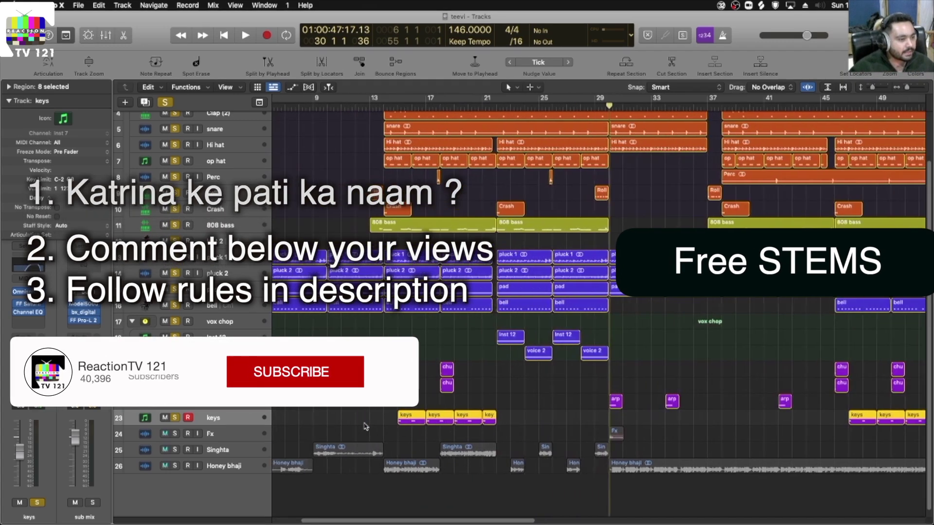
Add the Fx track to the solo, play the soloed layers from bar 30, and stop playback in bar 31.
scroll(675, 454, up, 3)
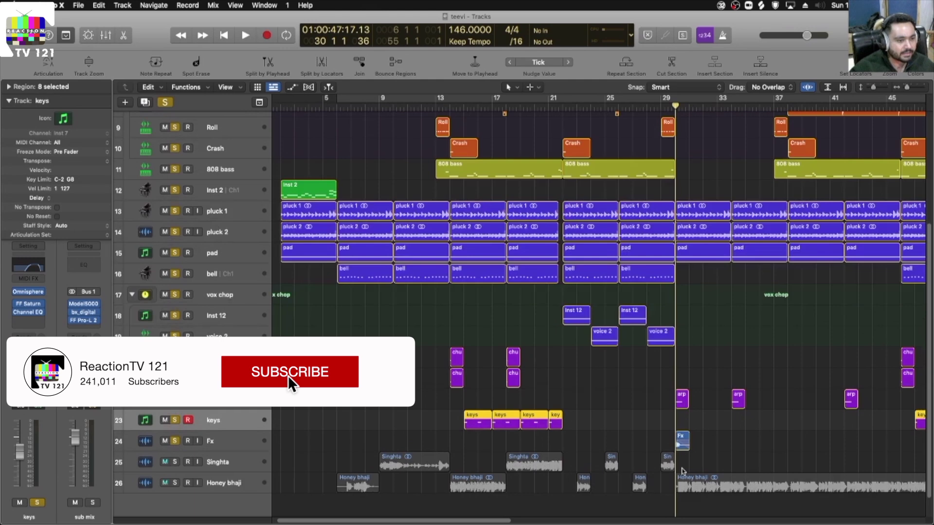
scroll(657, 442, up, 1)
click(682, 437)
click(722, 436)
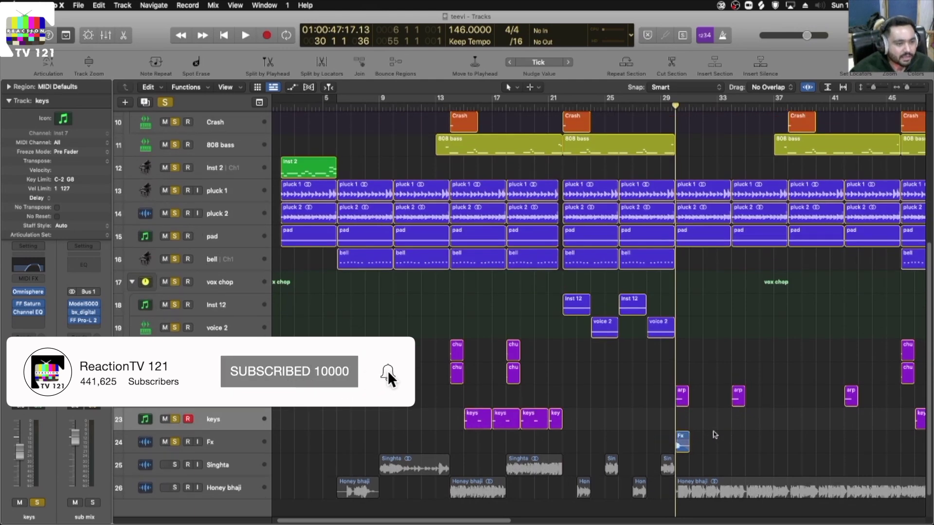
key(space)
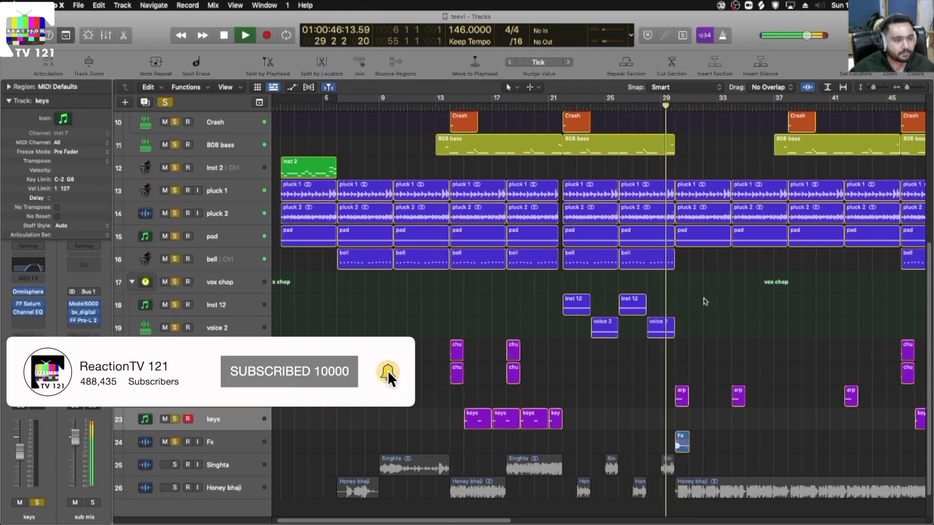
scroll(704, 306, up, 2)
scroll(703, 336, right, 2)
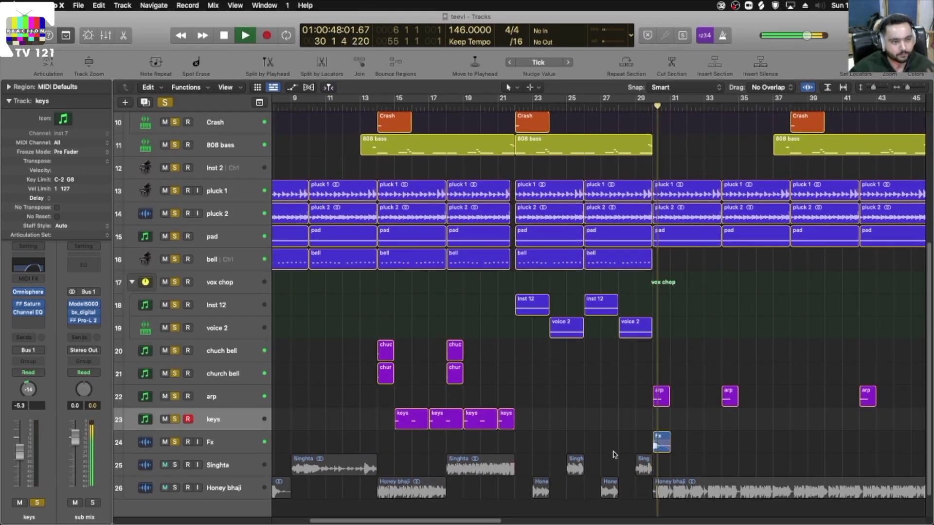
scroll(670, 457, down, 3)
key(space)
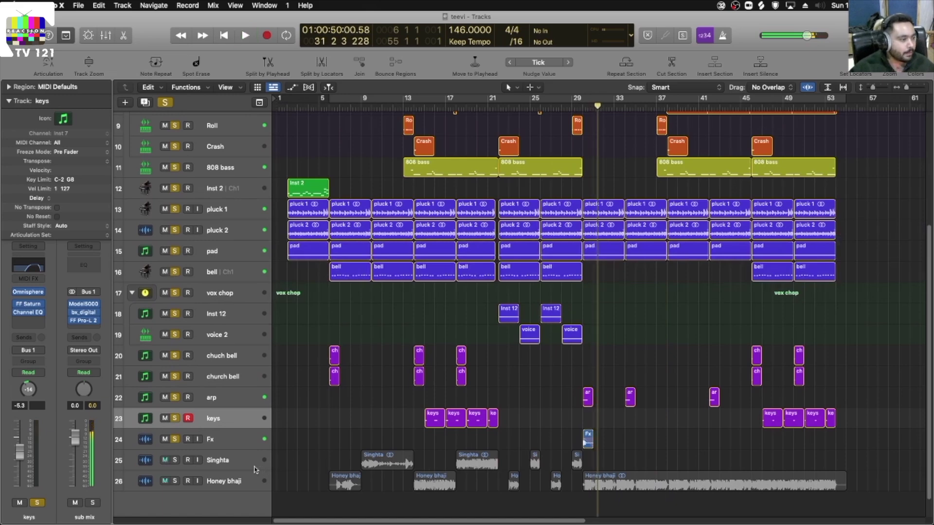
Add the Honey bhaji track to the solo and briefly play it with the other layers from bar 31.
click(176, 482)
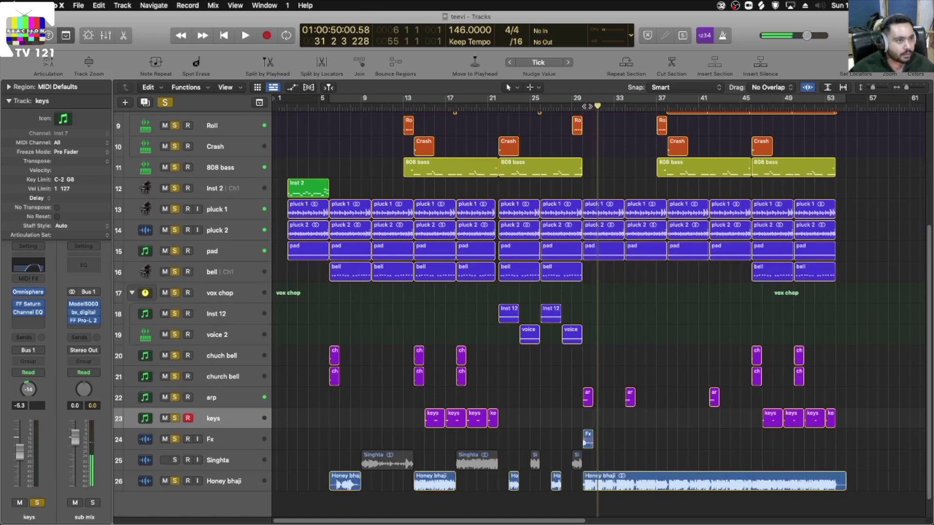
key(space)
scroll(607, 496, up, 2)
scroll(634, 484, left, 2)
key(space)
Solo only the Singhta and Honey bhaji tracks and play them together from around bar 18.
click(175, 460)
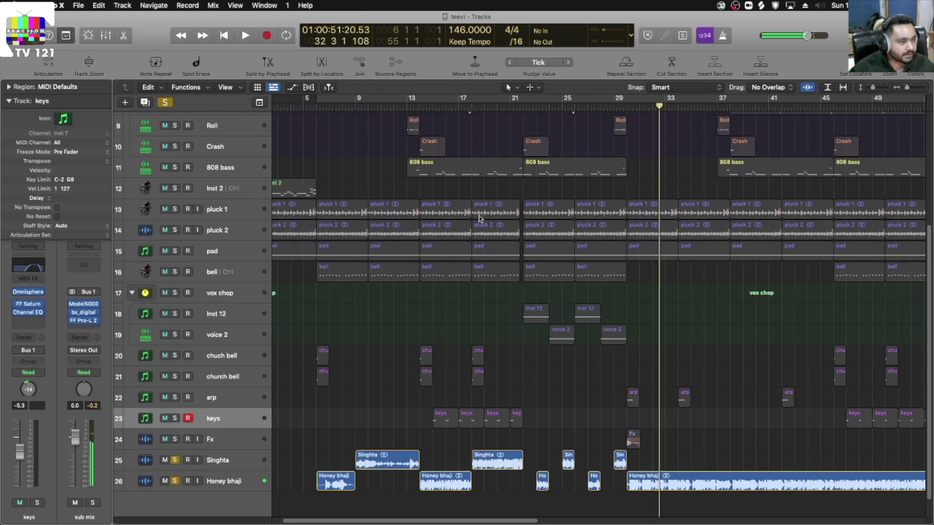
click(479, 115)
key(space)
scroll(491, 406, left, 2)
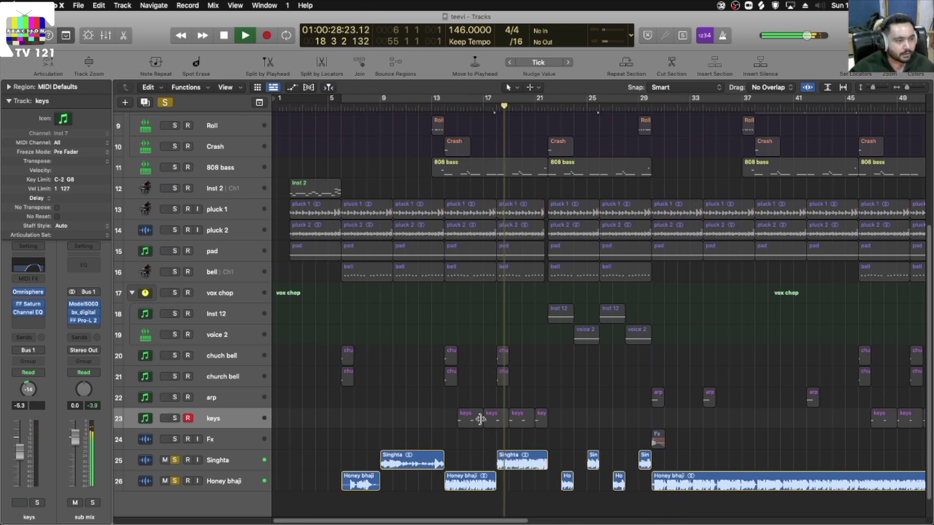
key(space)
Clear the solo from every track and show the whole arrangement.
scroll(373, 313, down, 3)
key(ctrl+alt+super+s)
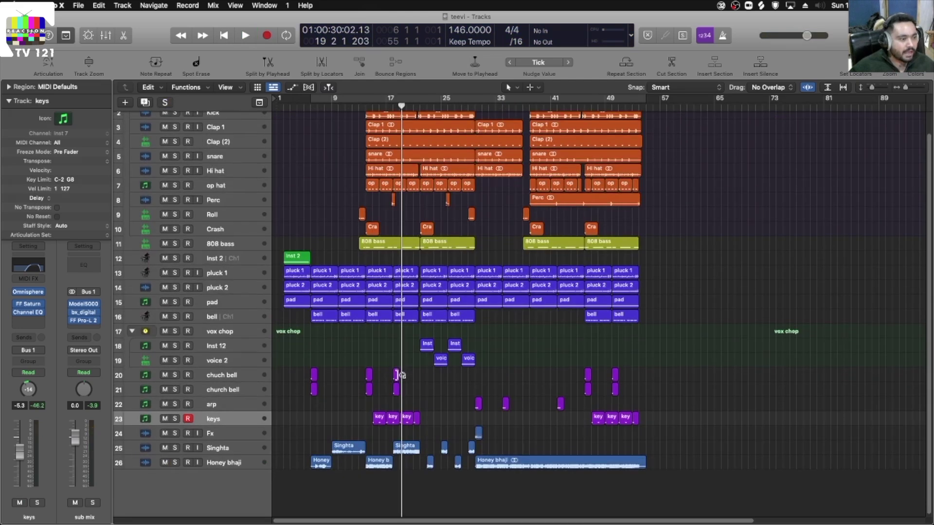
scroll(378, 380, down, 1)
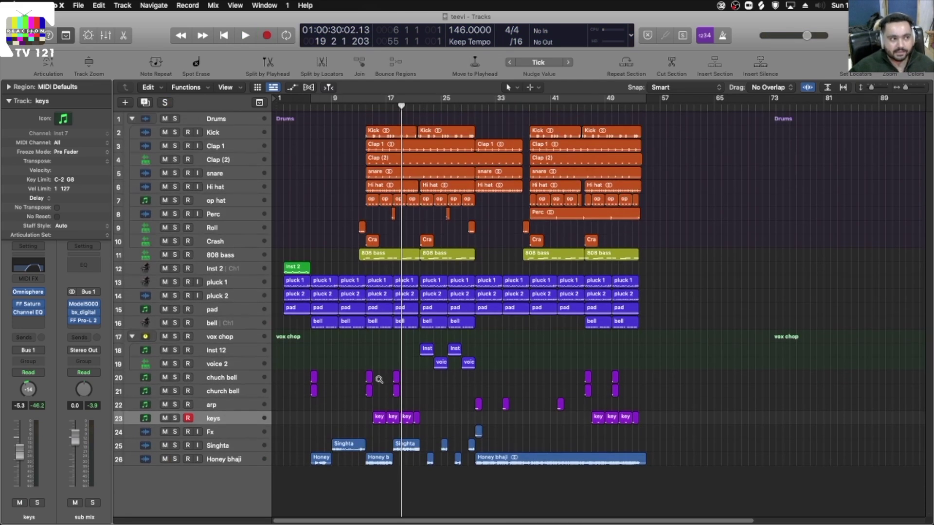
Select all regions, set the cycle range to span them from bar 1 to bar 56, and start playback.
key(super+a)
key(super+u)
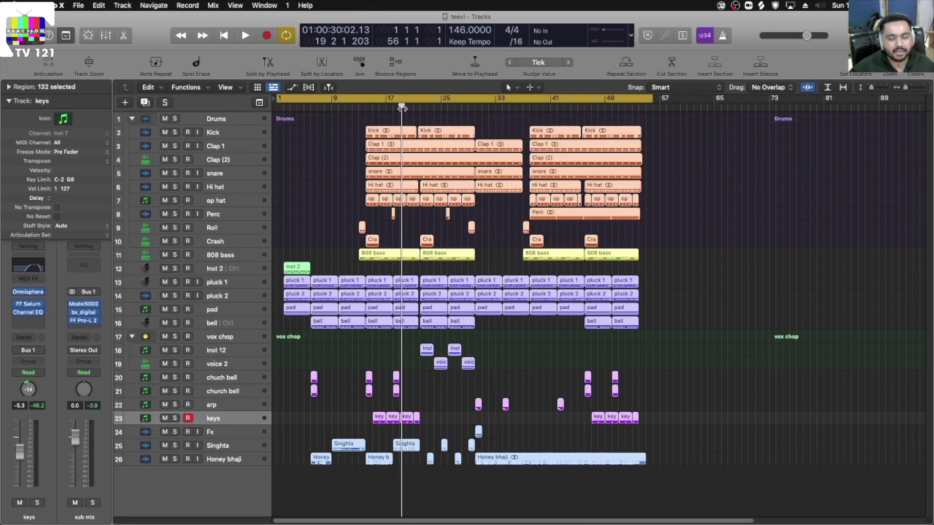
key(space)
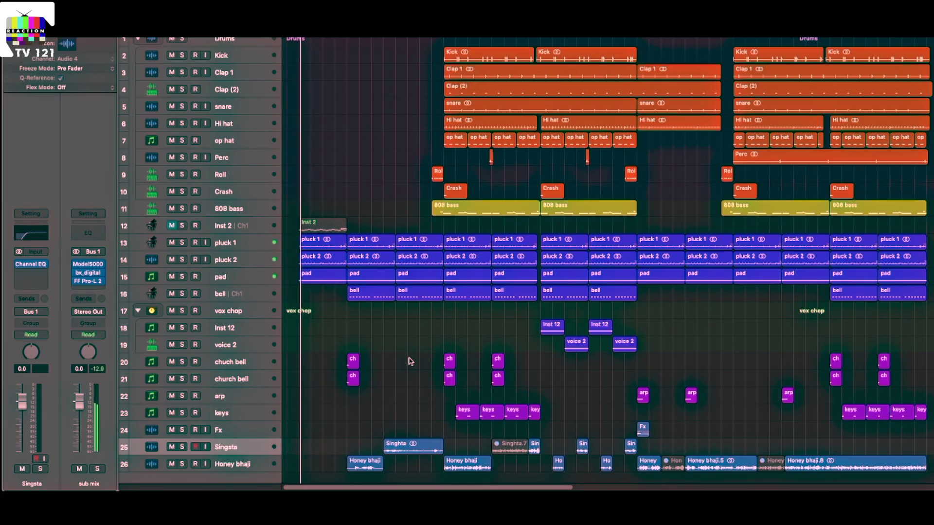